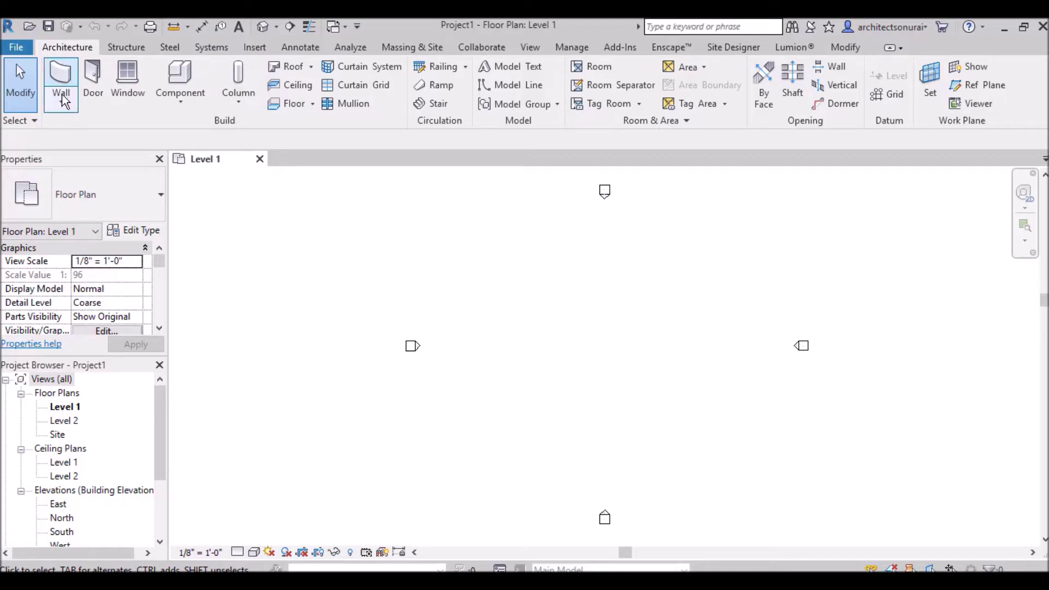
Start an architectural wall and set its location line to Finish Face: Exterior.
{"action": "left_click", "coordinate": [62, 100]}
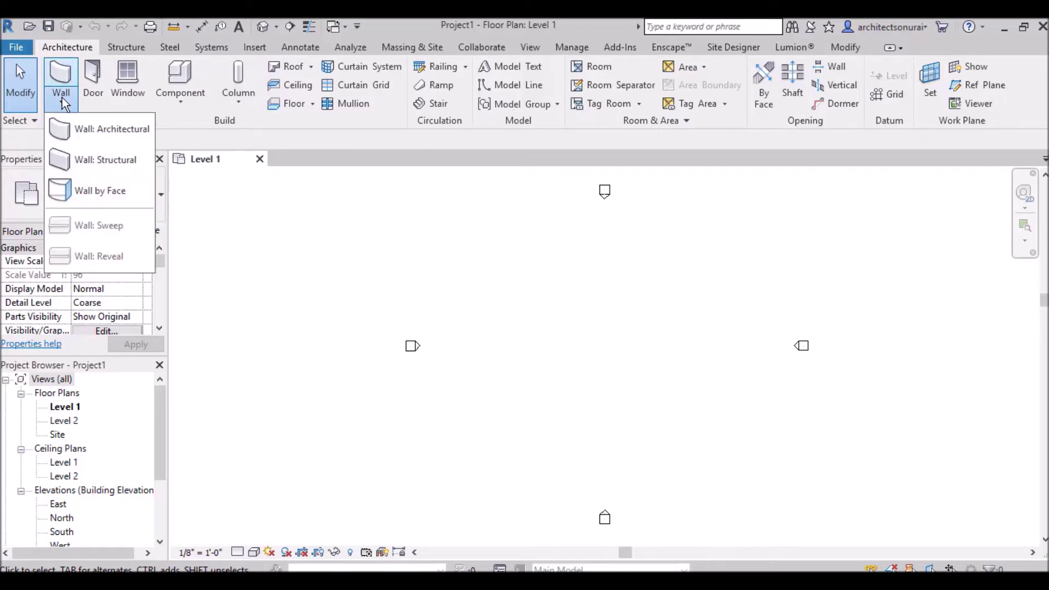
{"action": "left_click", "coordinate": [91, 129]}
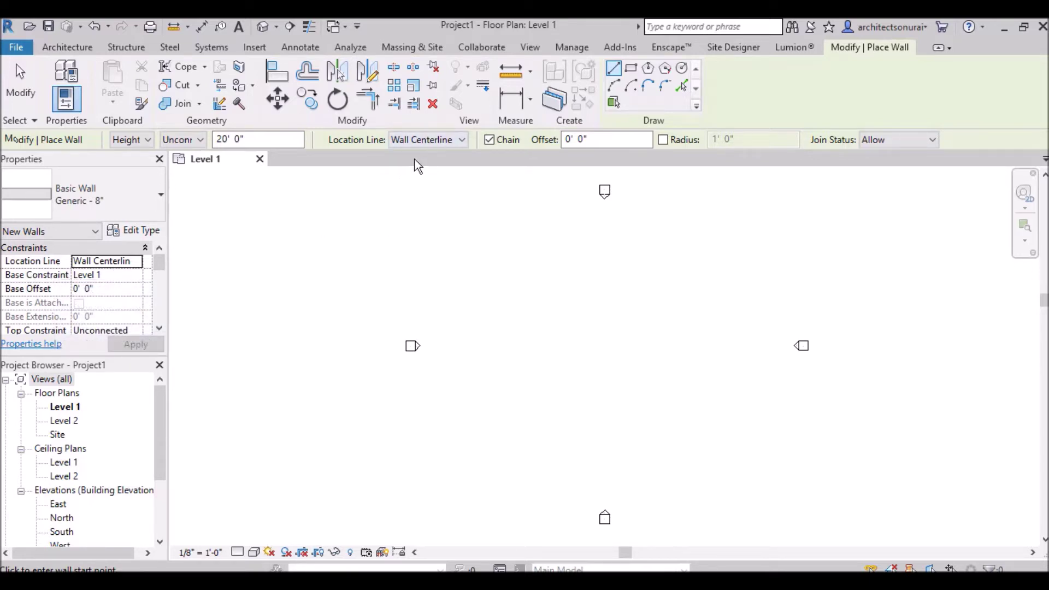
{"action": "left_click", "coordinate": [459, 140]}
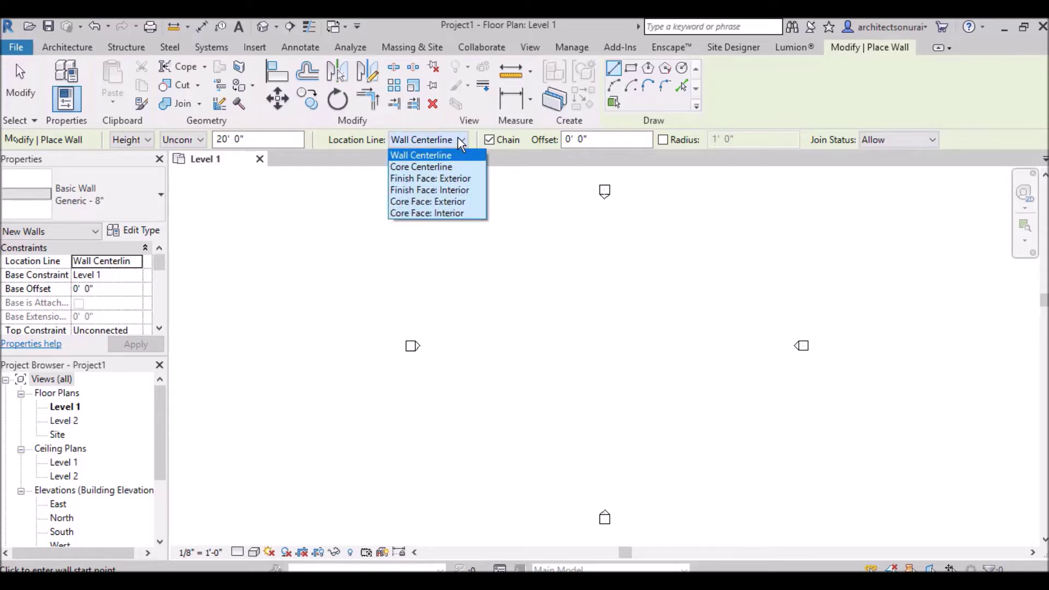
{"action": "left_click", "coordinate": [458, 180]}
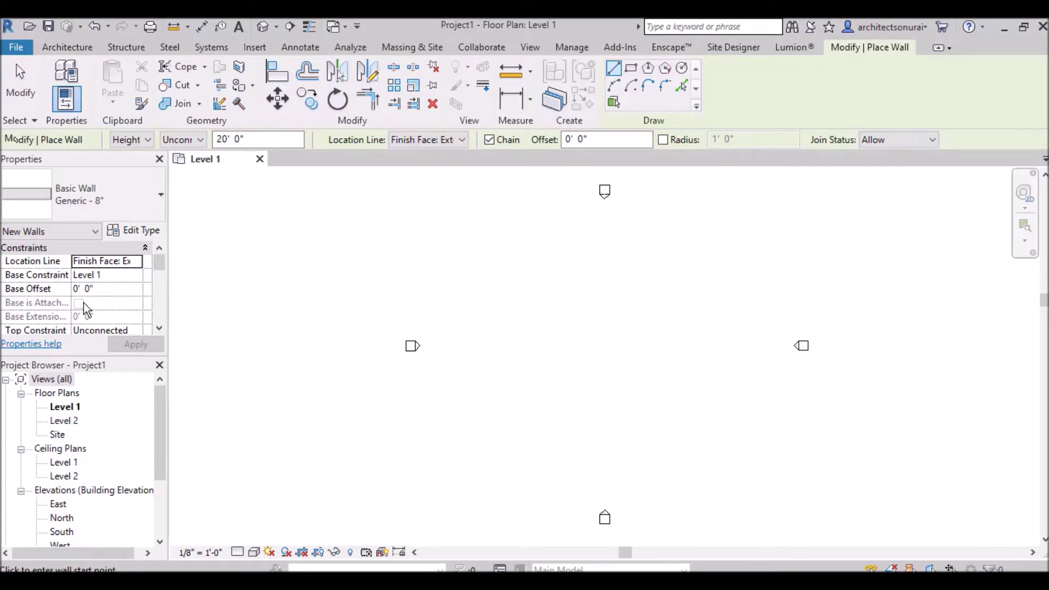
Set the new wall's top constraint to Level 2.
{"action": "scroll", "coordinate": [109, 312], "scroll_direction": "down", "scroll_amount": 1}
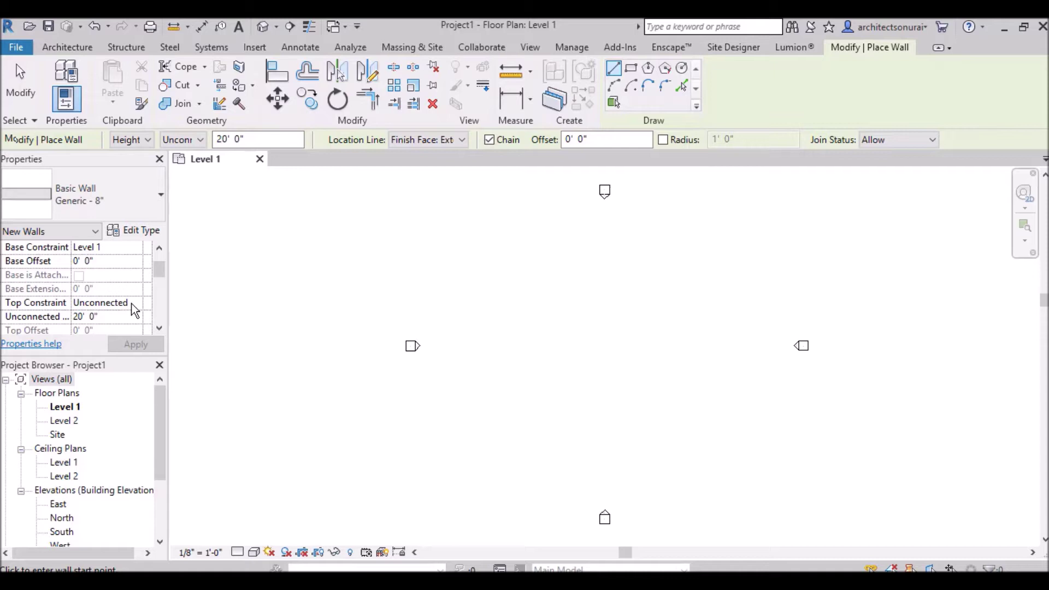
{"action": "left_click", "coordinate": [131, 304]}
{"action": "left_click", "coordinate": [133, 303]}
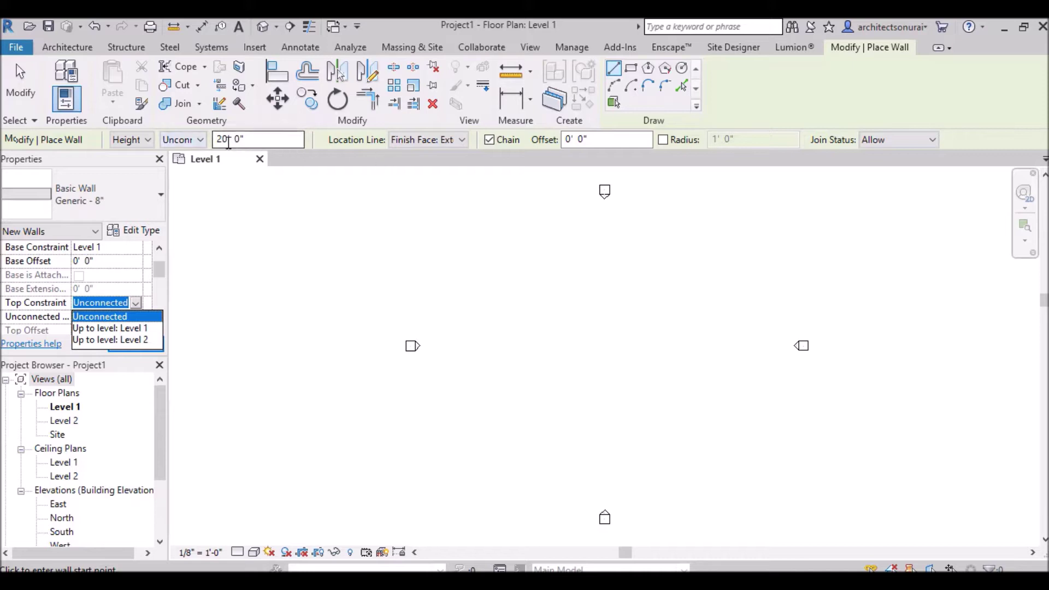
{"action": "left_click", "coordinate": [196, 139]}
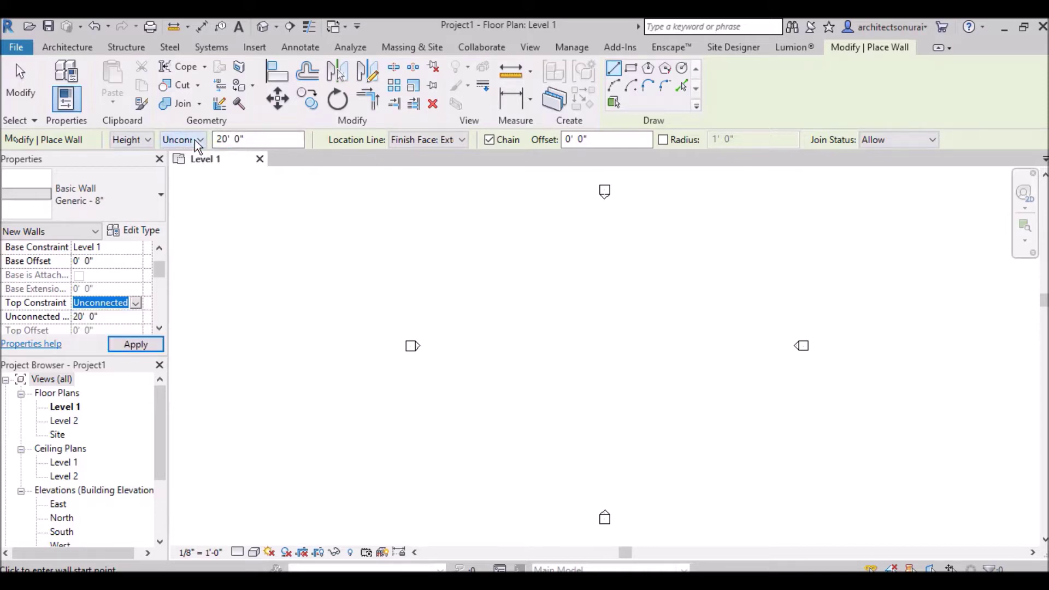
{"action": "left_click", "coordinate": [196, 140]}
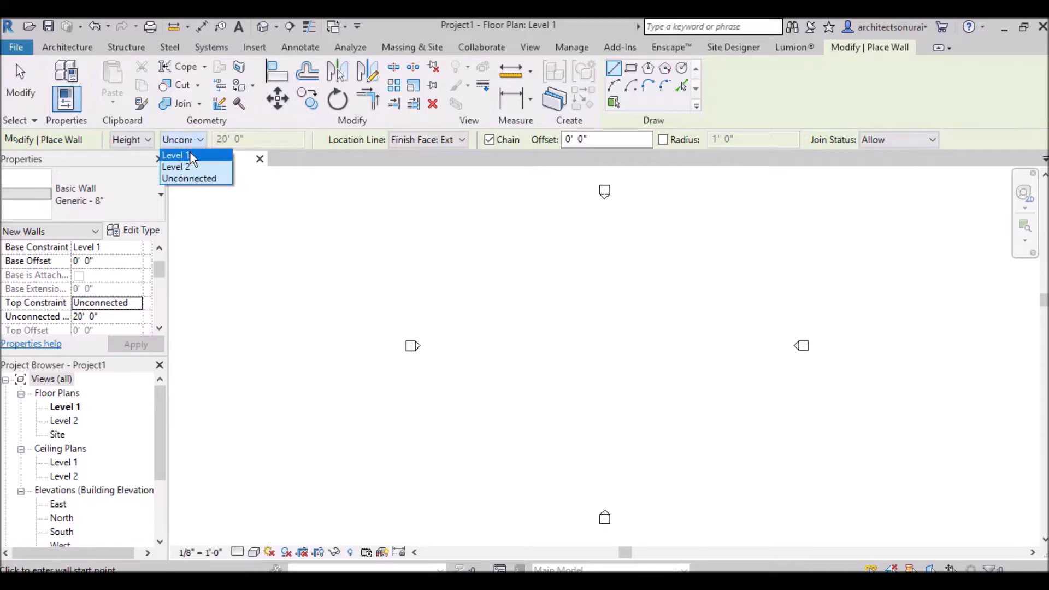
{"action": "left_click", "coordinate": [188, 167]}
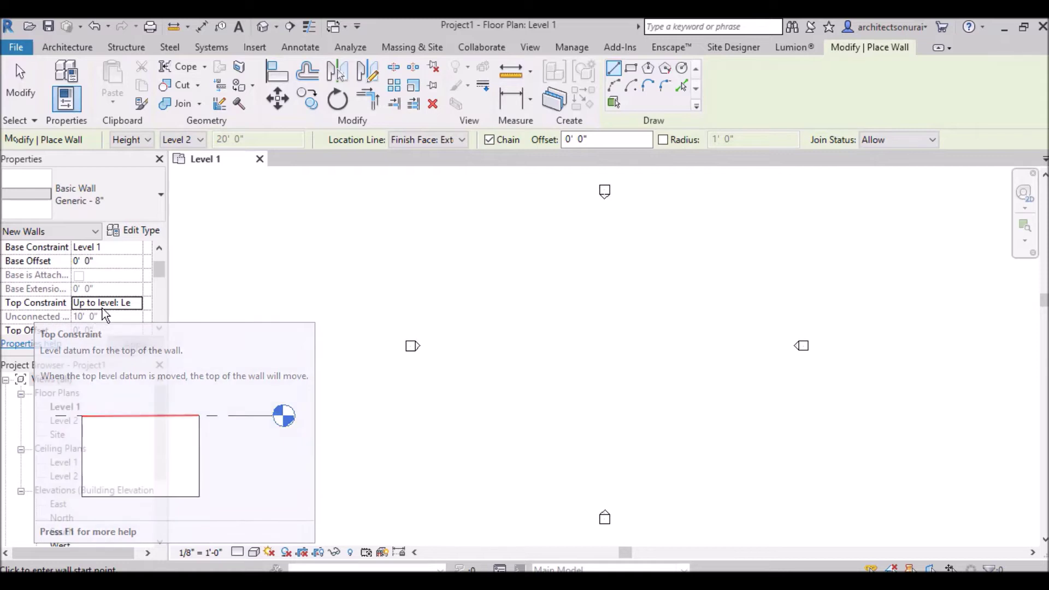
Change the new wall's height setting back to Unconnected.
{"action": "left_click", "coordinate": [139, 305]}
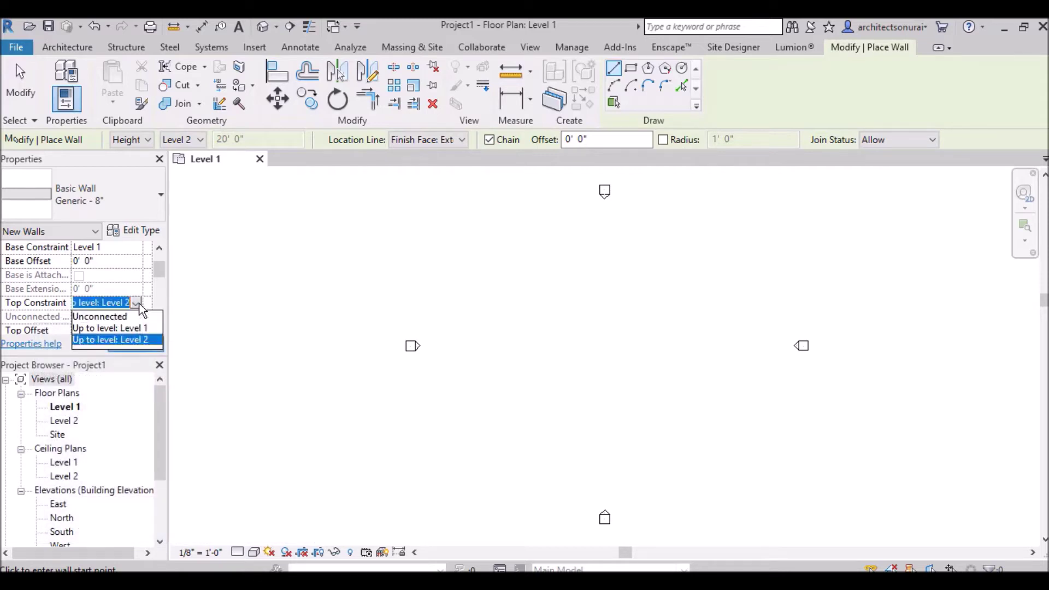
{"action": "left_click", "coordinate": [109, 340]}
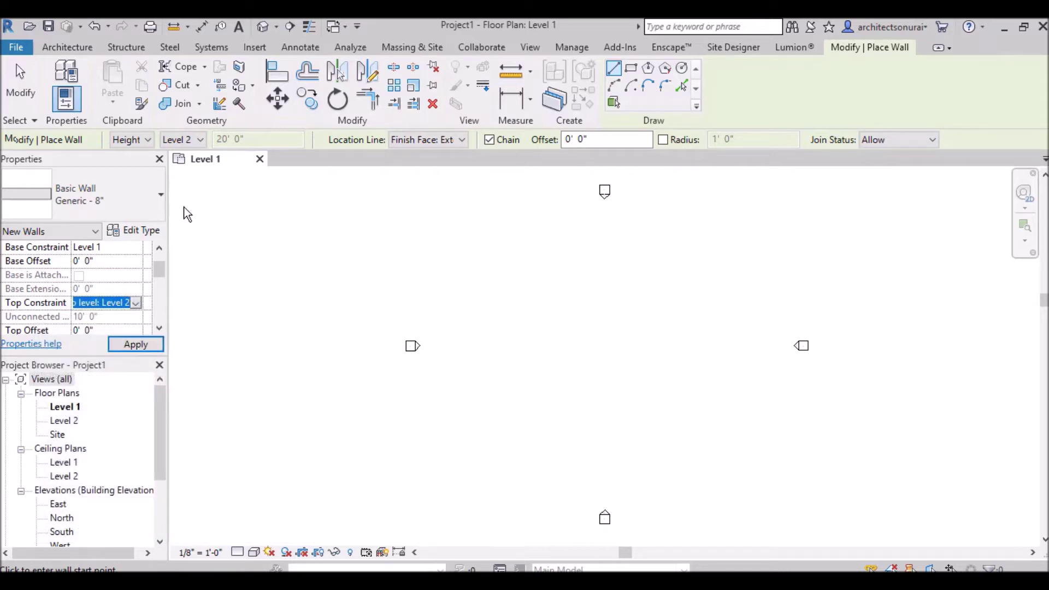
{"action": "left_click", "coordinate": [200, 139]}
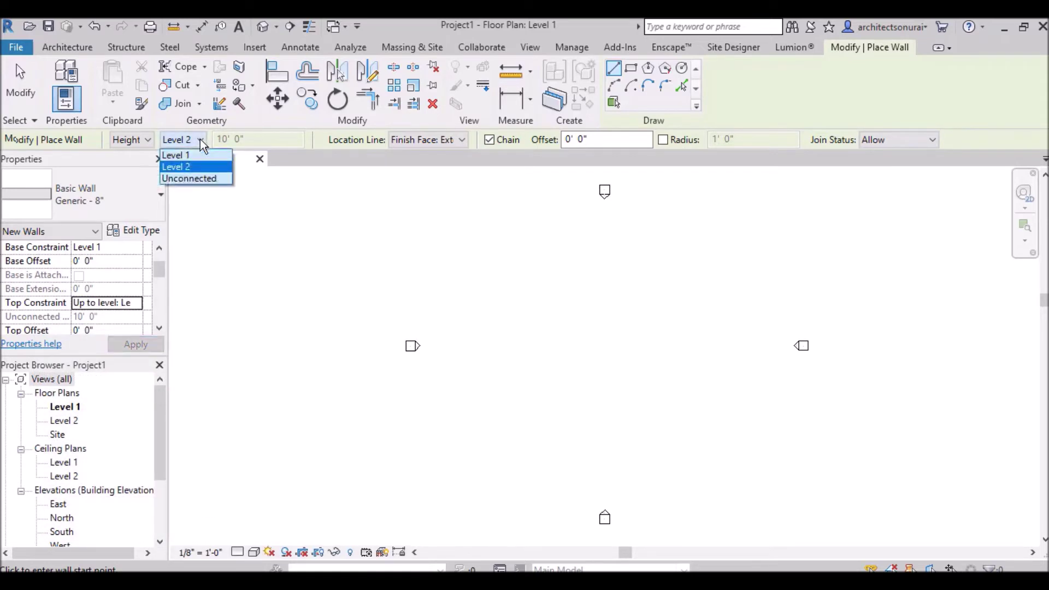
{"action": "left_click", "coordinate": [196, 179]}
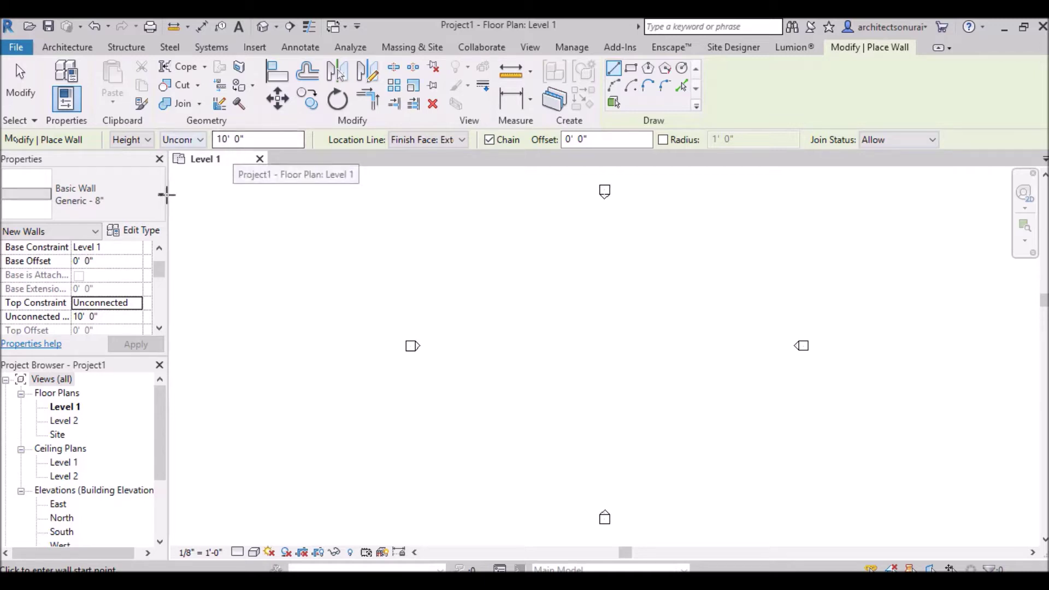
{"action": "scroll", "coordinate": [113, 317], "scroll_direction": "down", "scroll_amount": 1}
{"action": "scroll", "coordinate": [112, 317], "scroll_direction": "down", "scroll_amount": 3}
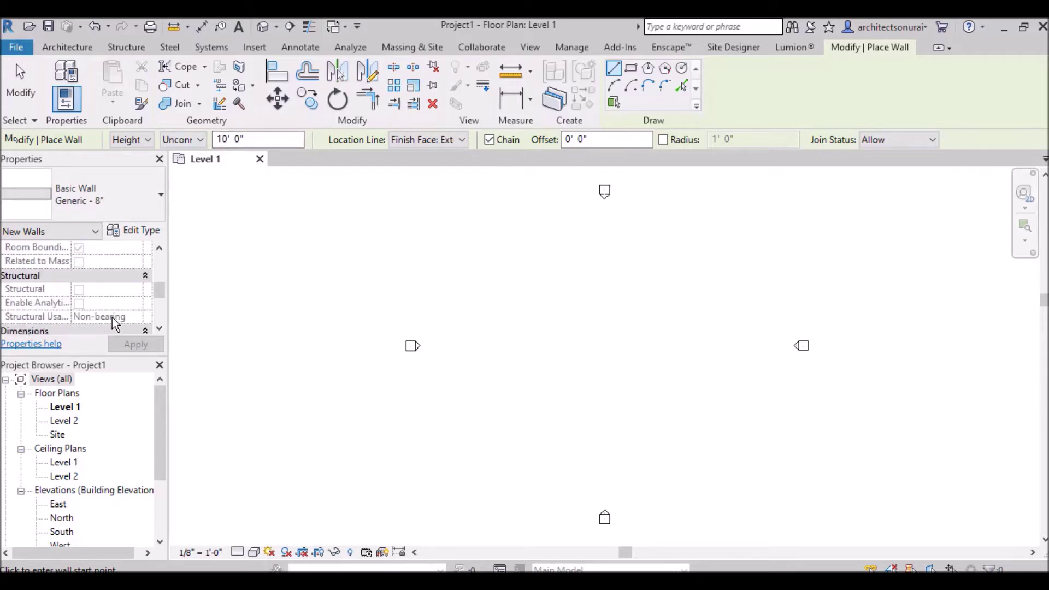
{"action": "scroll", "coordinate": [112, 317], "scroll_direction": "up", "scroll_amount": 3}
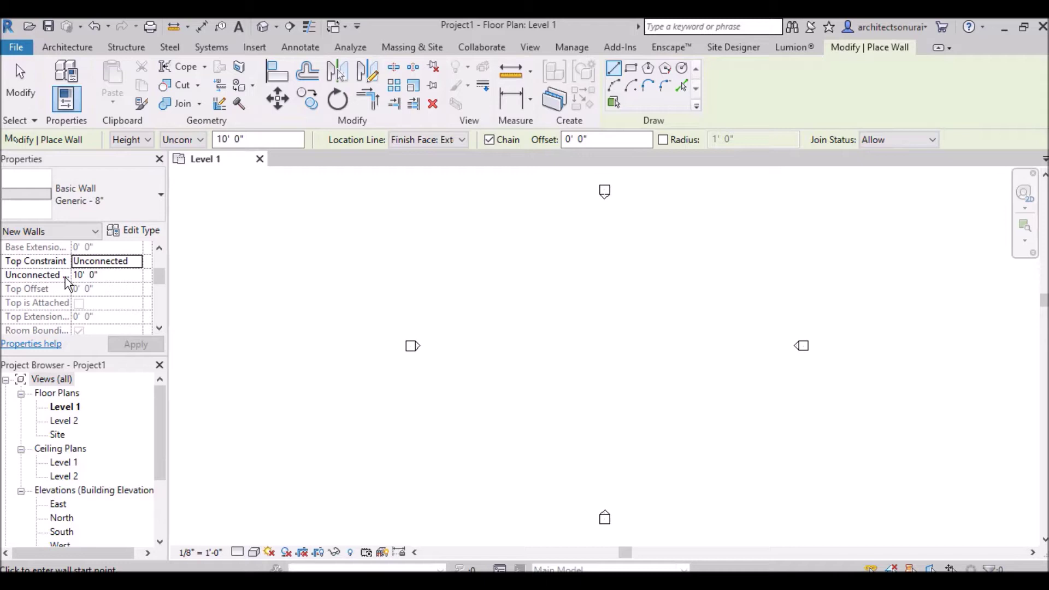
{"action": "scroll", "coordinate": [113, 296], "scroll_direction": "down", "scroll_amount": 3}
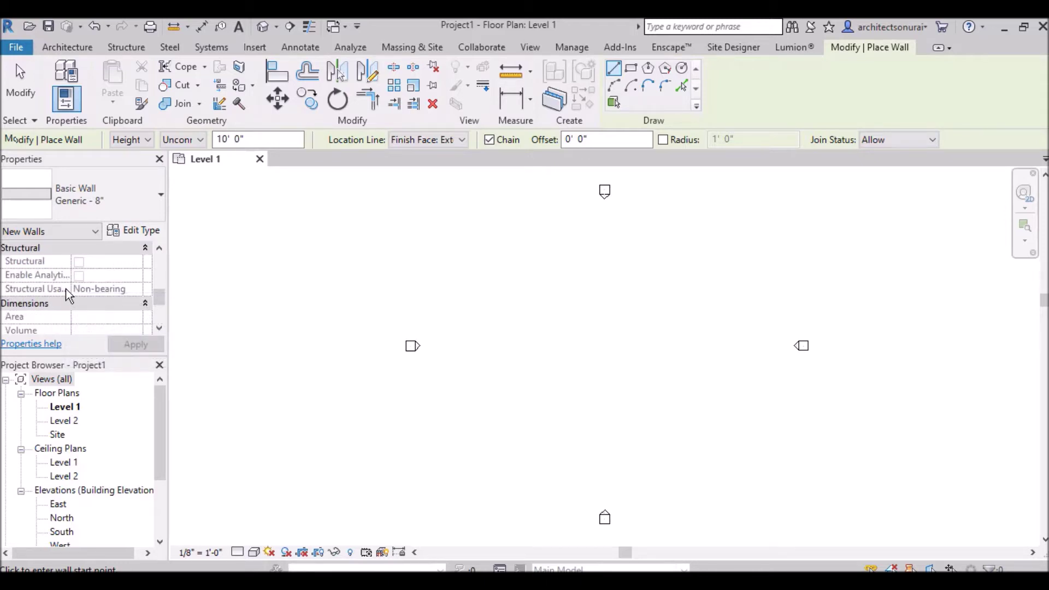
{"action": "scroll", "coordinate": [102, 301], "scroll_direction": "up", "scroll_amount": 5}
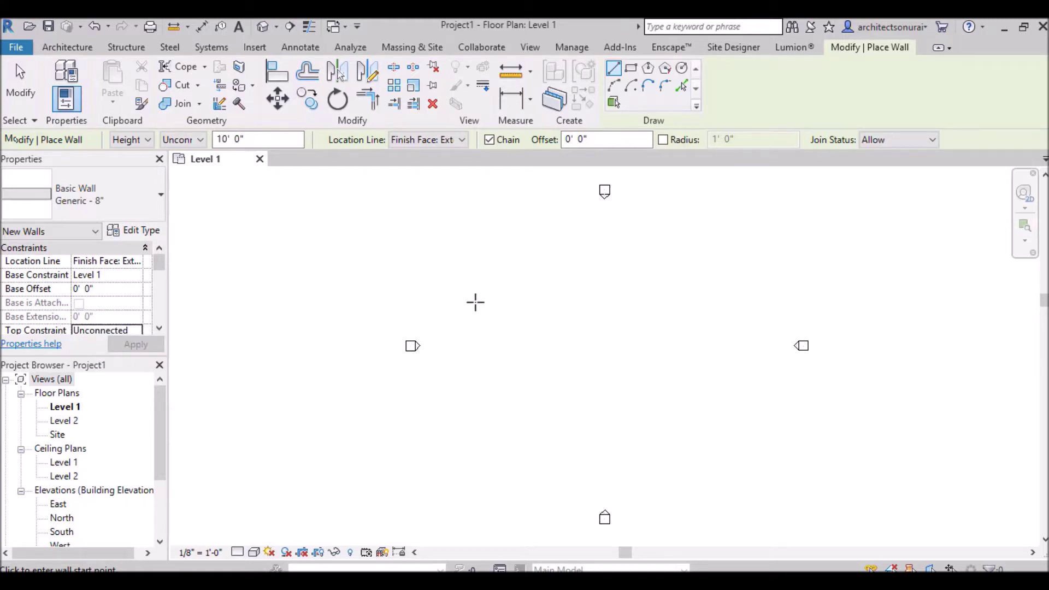
Set the location line to Wall Centerline and draw a horizontal wall about 44' long between the elevation markers.
{"action": "left_click", "coordinate": [445, 140]}
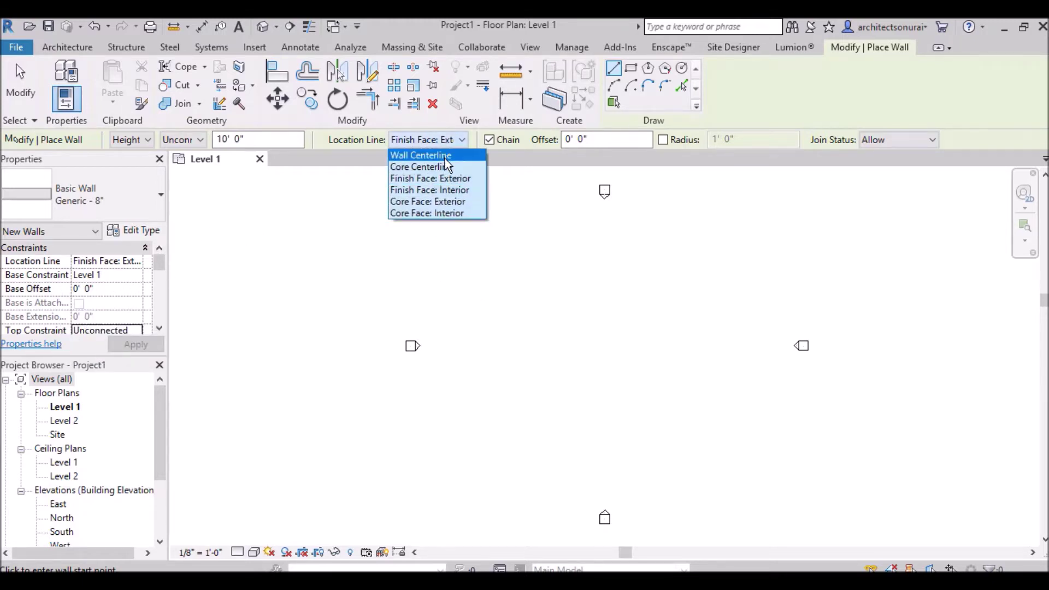
{"action": "left_click", "coordinate": [445, 156]}
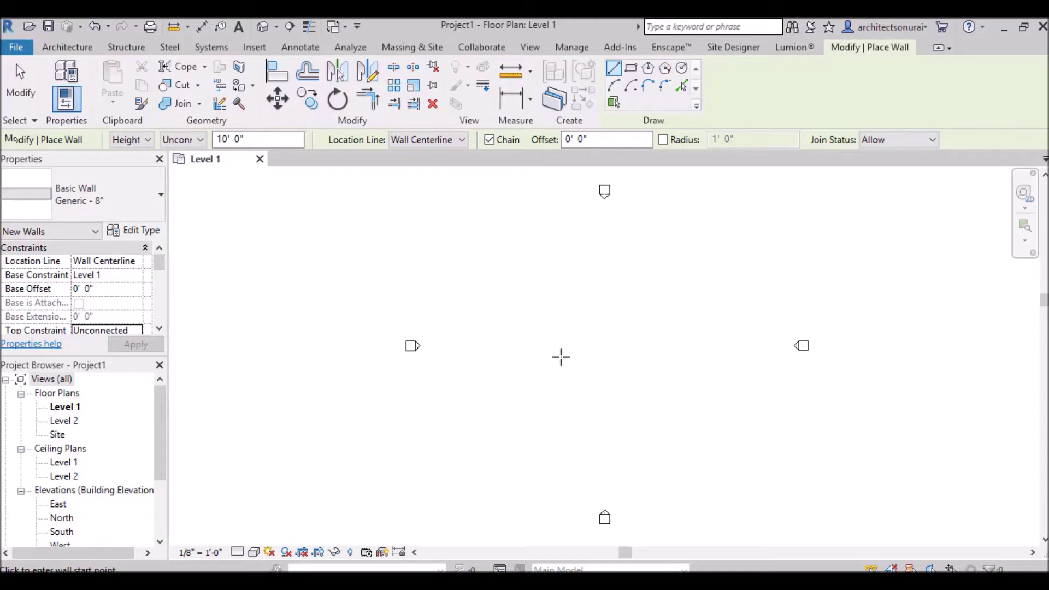
{"action": "left_click", "coordinate": [495, 333]}
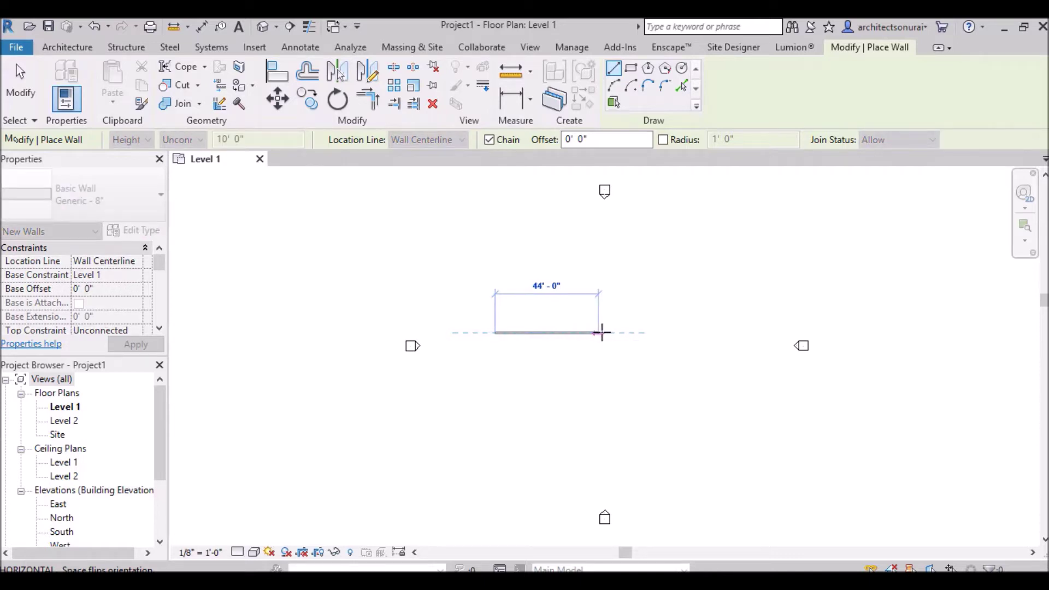
{"action": "left_click", "coordinate": [602, 333]}
{"action": "key", "text": "Escape"}
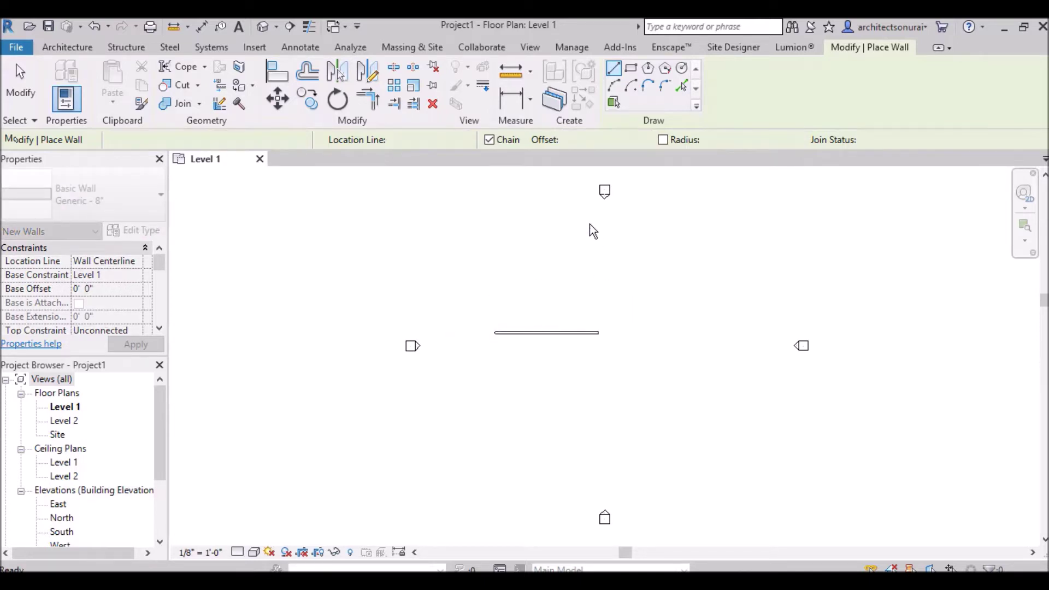
Show the wall in the default 3D view, turned to its left-front corner, with a visual style that fills its surfaces.
{"action": "left_click", "coordinate": [535, 47]}
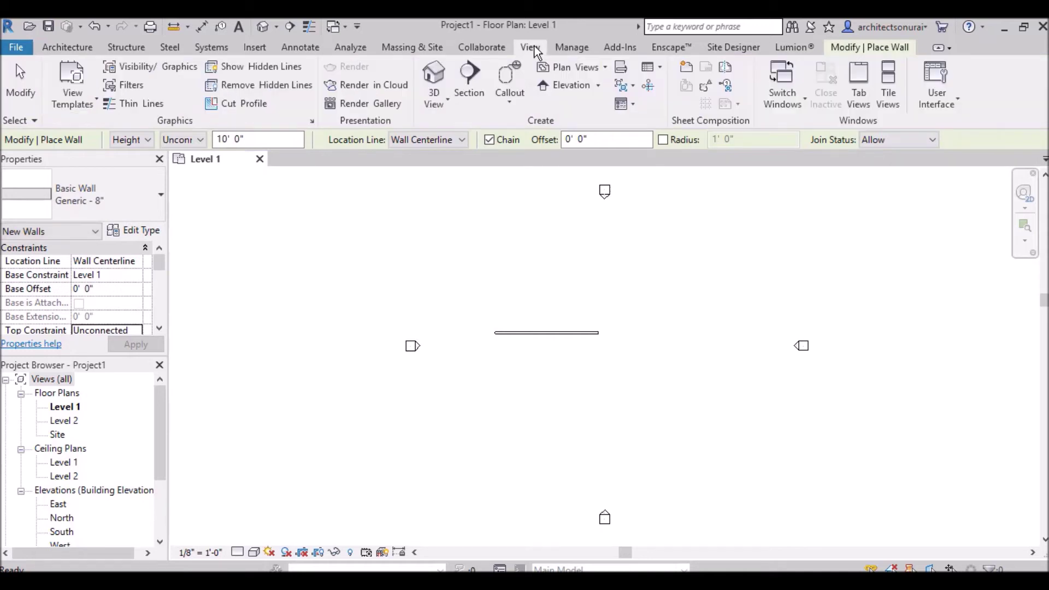
{"action": "left_click", "coordinate": [439, 79]}
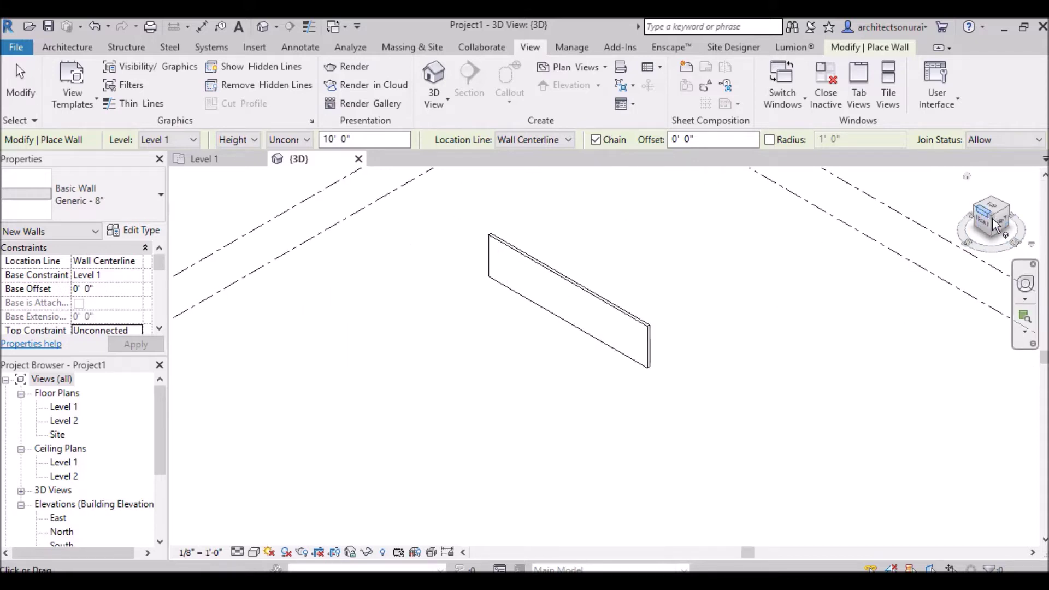
{"action": "left_click_drag", "start_coordinate": [1013, 240], "coordinate": [929, 238]}
{"action": "scroll", "coordinate": [518, 448], "scroll_direction": "up", "scroll_amount": 3}
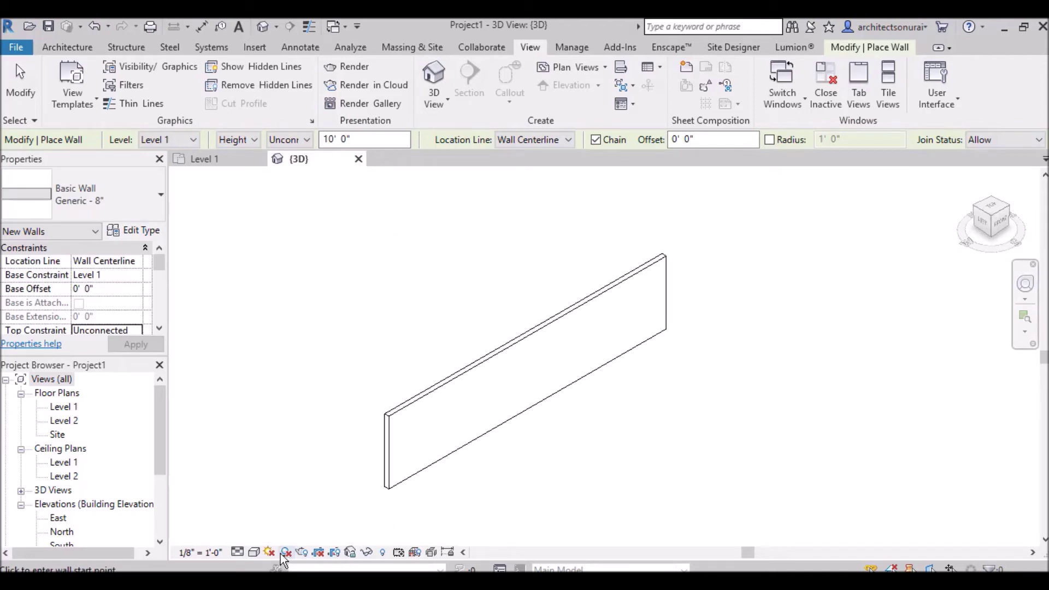
{"action": "left_click", "coordinate": [254, 552]}
{"action": "left_click", "coordinate": [269, 523]}
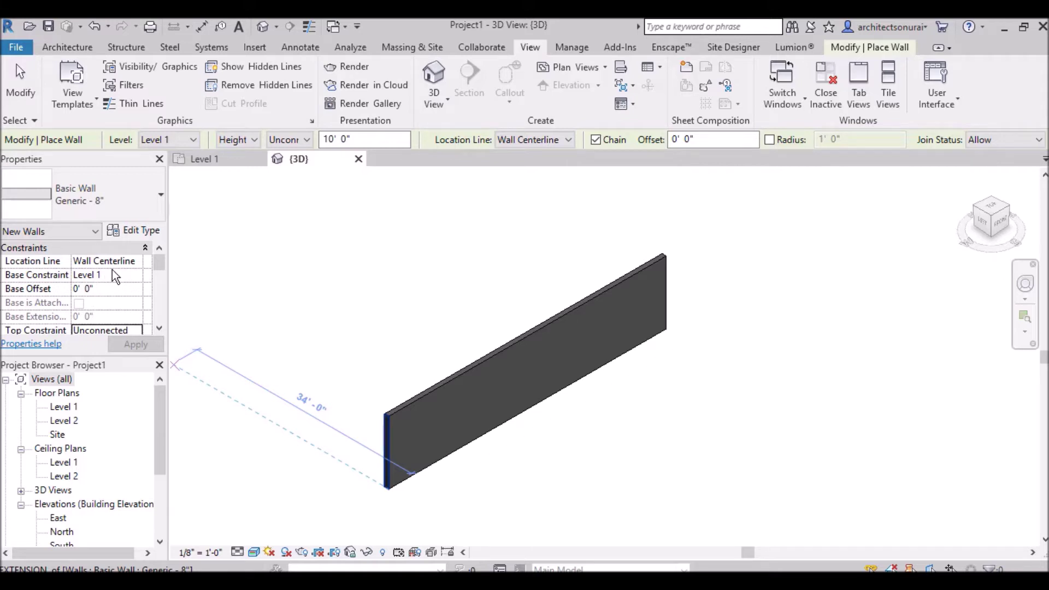
Set the base offset for new walls to 3' 0".
{"action": "left_click", "coordinate": [103, 291]}
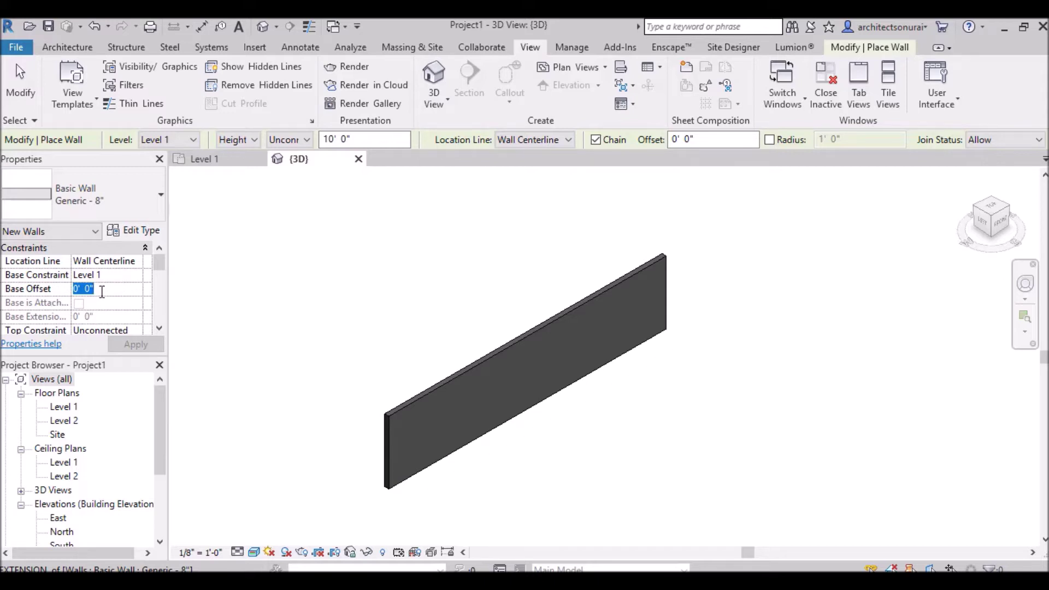
{"action": "type", "text": "3' 0\""}
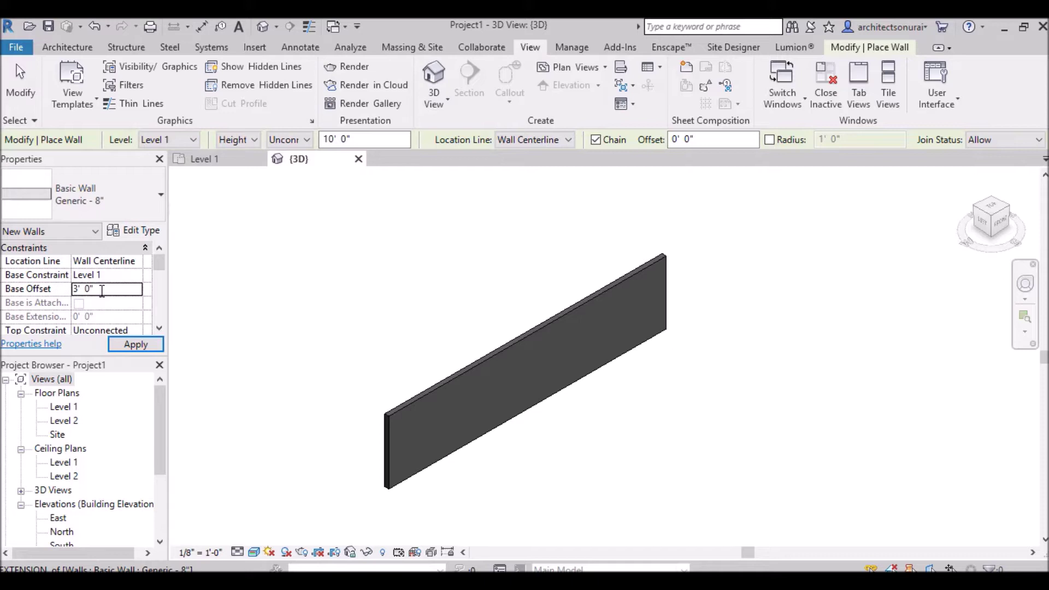
{"action": "left_click", "coordinate": [131, 347]}
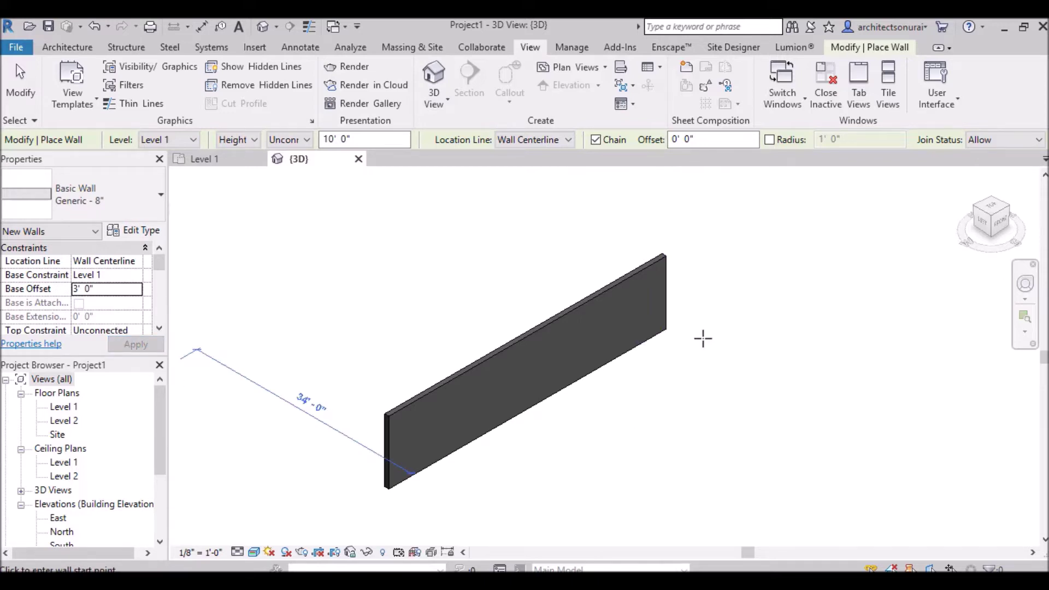
Draw a second wall in the 3D view, parallel to and in front of the first one, and finish the wall command.
{"action": "left_click", "coordinate": [528, 526]}
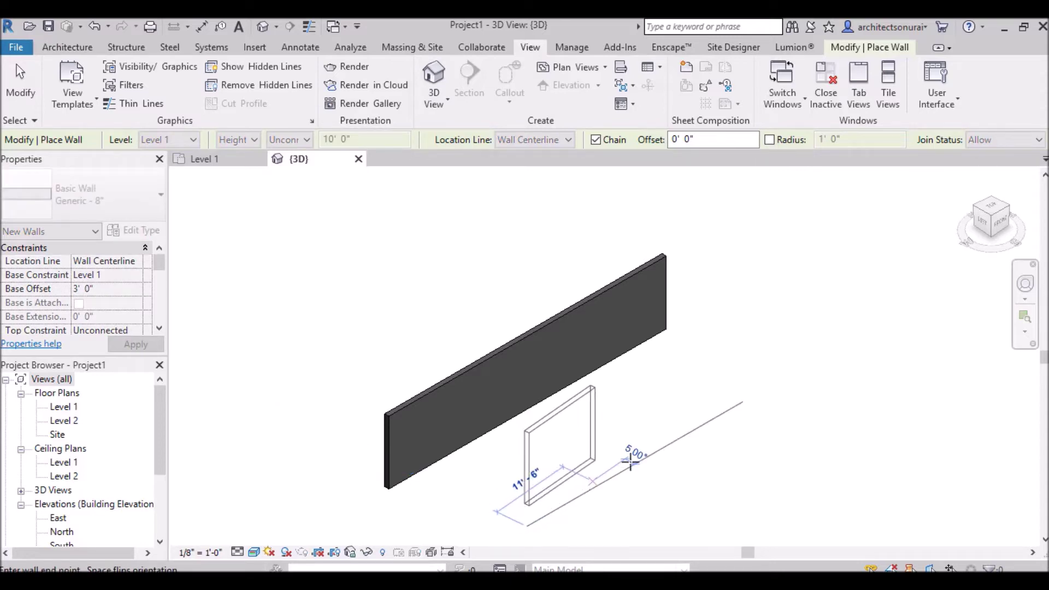
{"action": "left_click", "coordinate": [741, 399]}
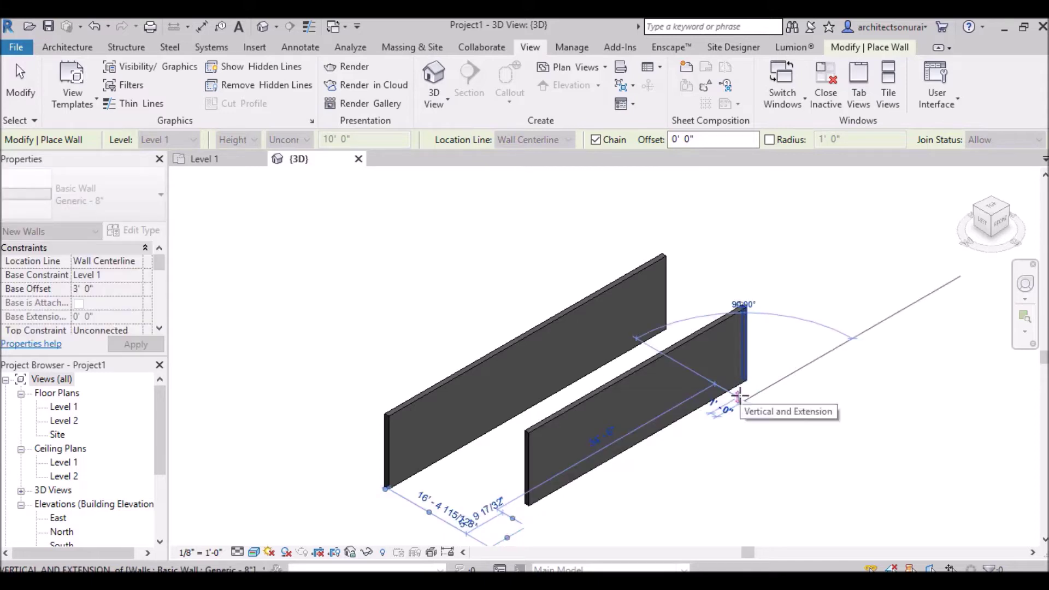
{"action": "key", "text": "Escape"}
{"action": "key", "text": "Escape"}
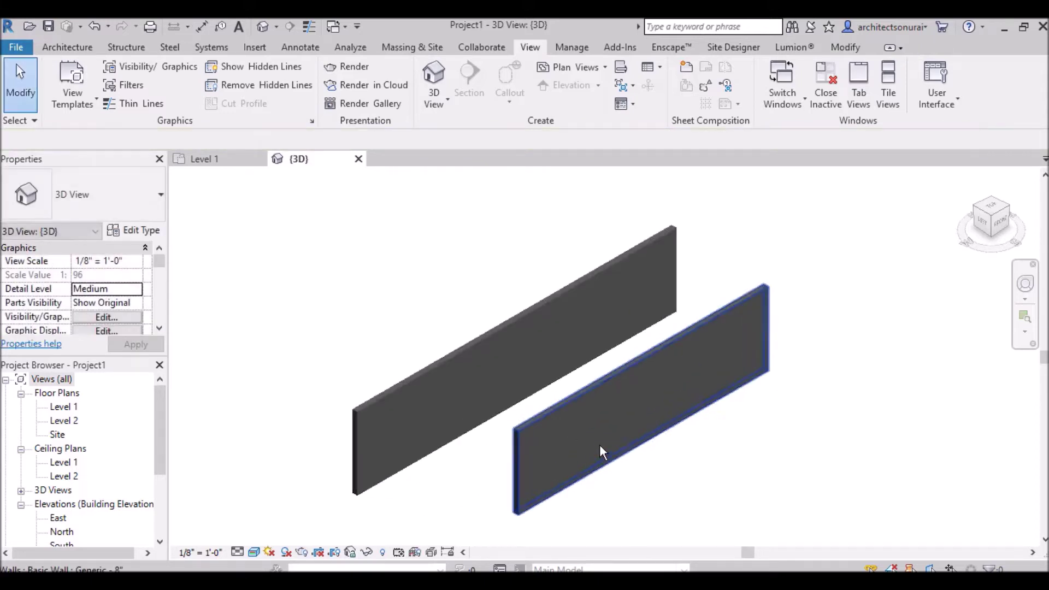
Delete the second wall in front of the first one.
{"action": "scroll", "coordinate": [599, 445], "scroll_direction": "up", "scroll_amount": 2}
{"action": "scroll", "coordinate": [600, 428], "scroll_direction": "down", "scroll_amount": 2}
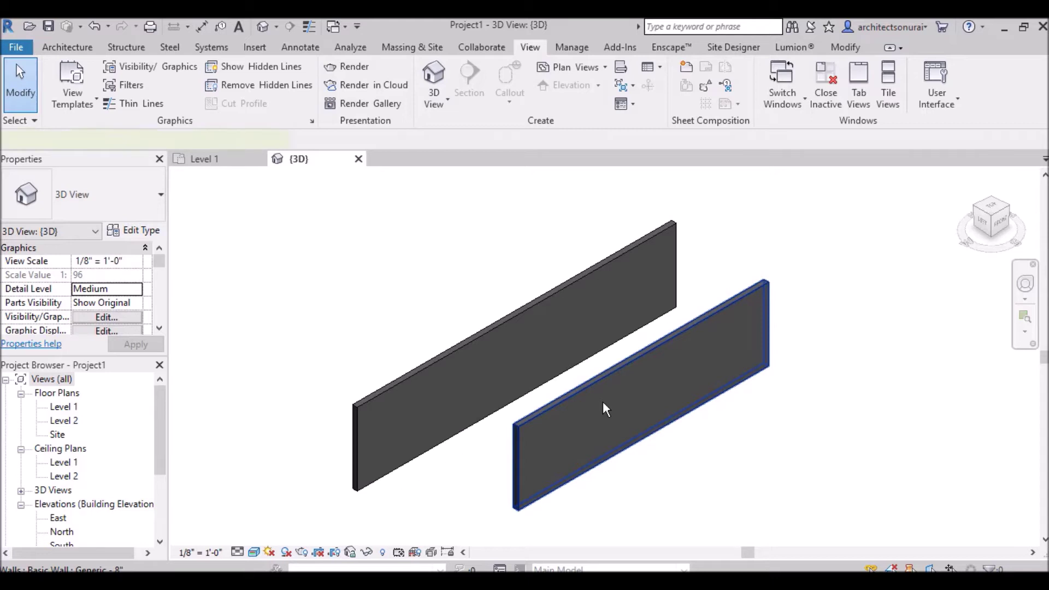
{"action": "left_click", "coordinate": [602, 401]}
{"action": "key", "text": "Delete"}
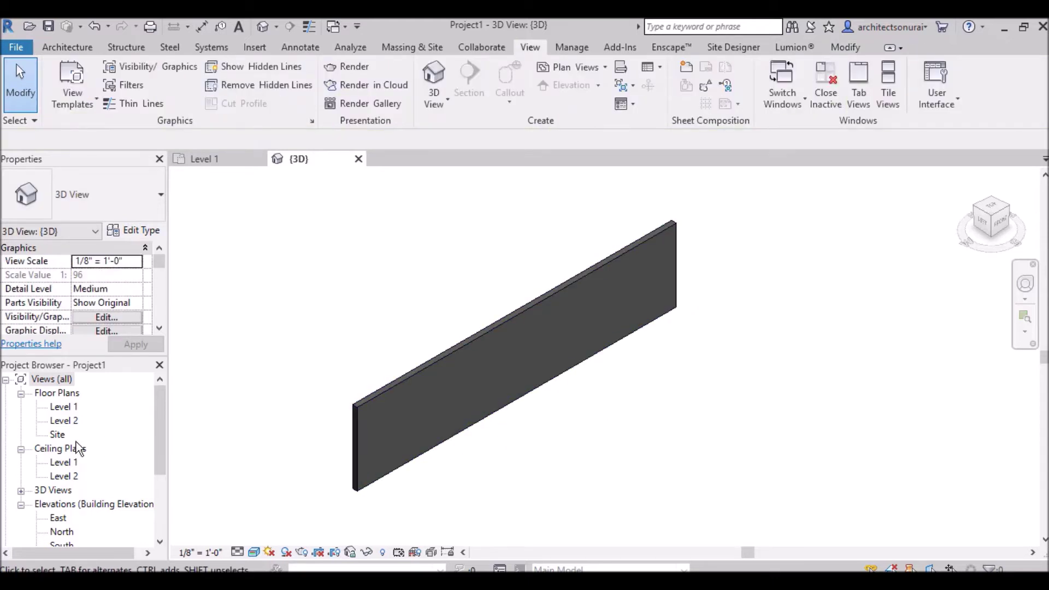
In the Level 1 plan, draw a second Generic - 8" wall about 48' long, parallel to and below the first, with its 3' 0" base offset.
{"action": "double_click", "coordinate": [67, 409]}
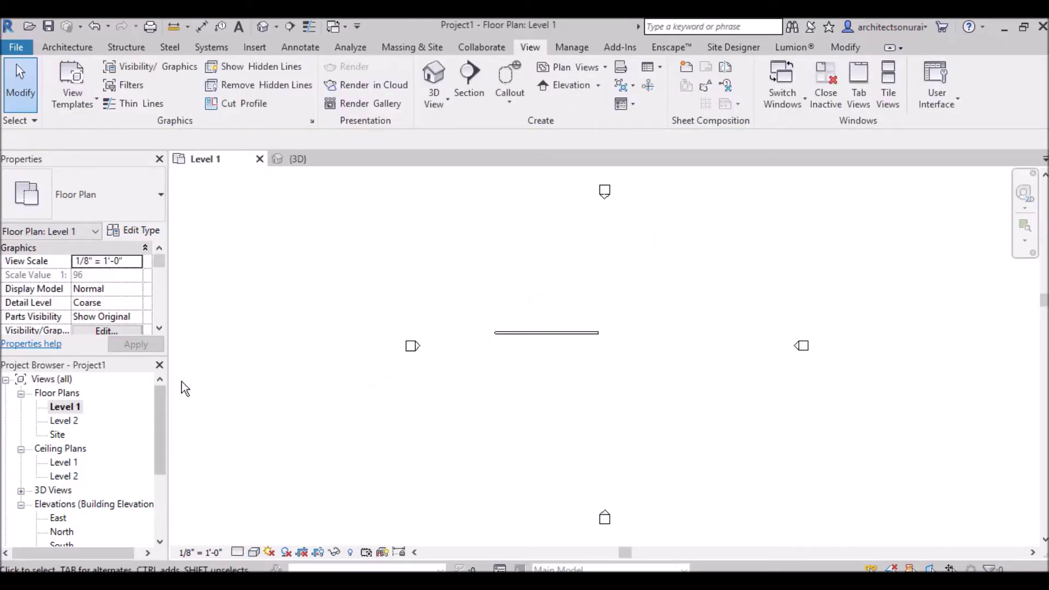
{"action": "left_click", "coordinate": [60, 49]}
{"action": "left_click", "coordinate": [61, 71]}
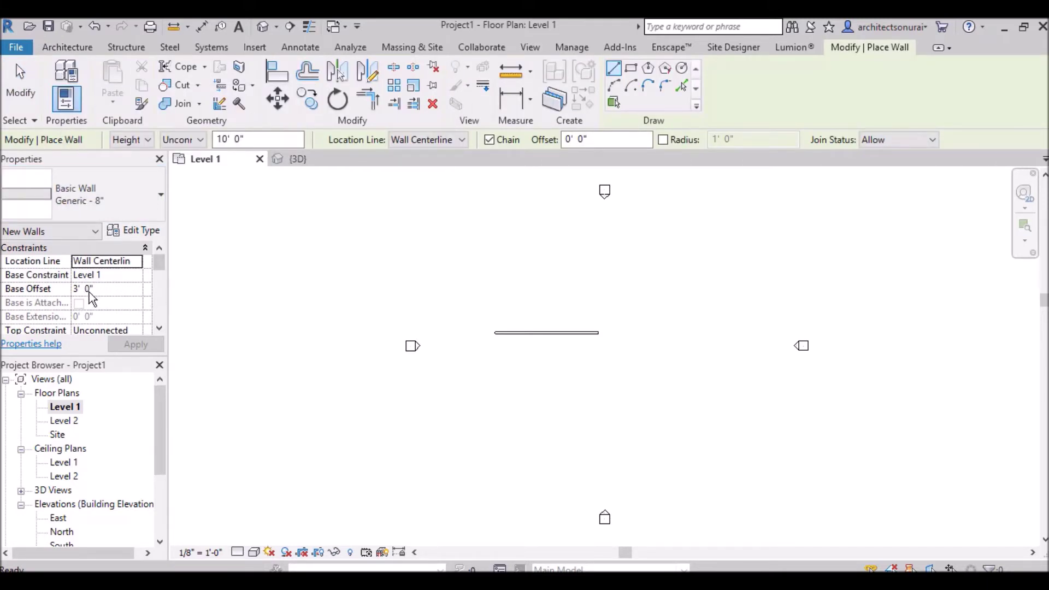
{"action": "left_click", "coordinate": [558, 356]}
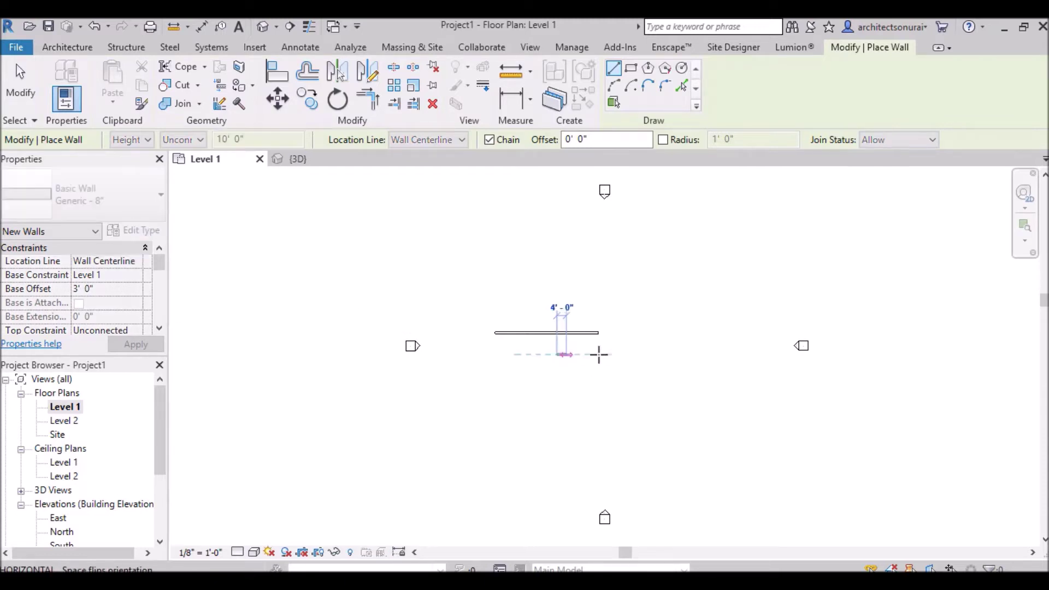
{"action": "left_click", "coordinate": [673, 356]}
{"action": "key", "text": "Escape"}
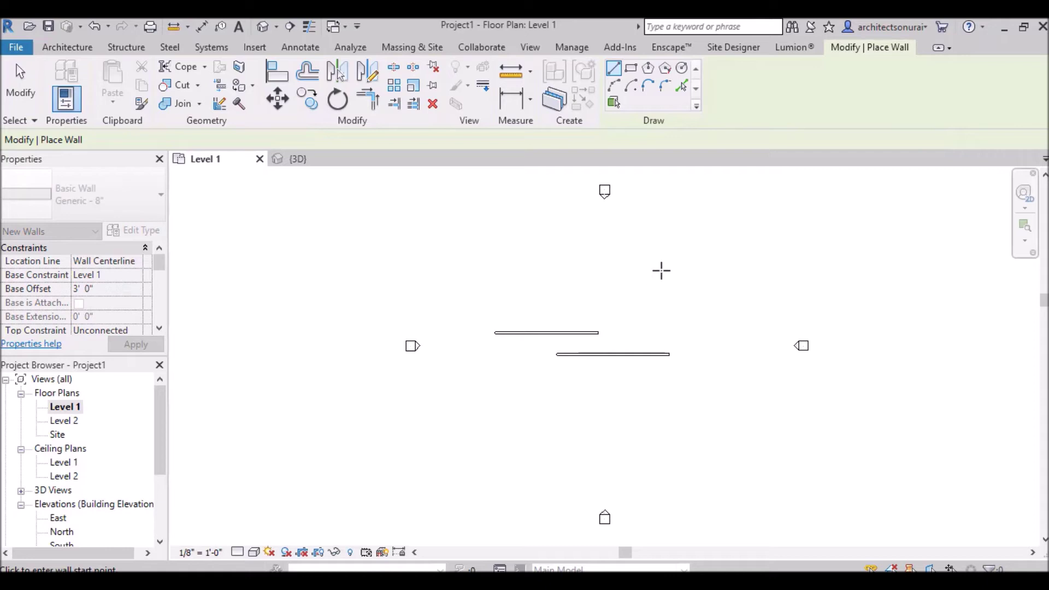
Create a rectangular Generic - 12" floor on Level 1, about 80' by 36', around both walls.
{"action": "left_click", "coordinate": [59, 50]}
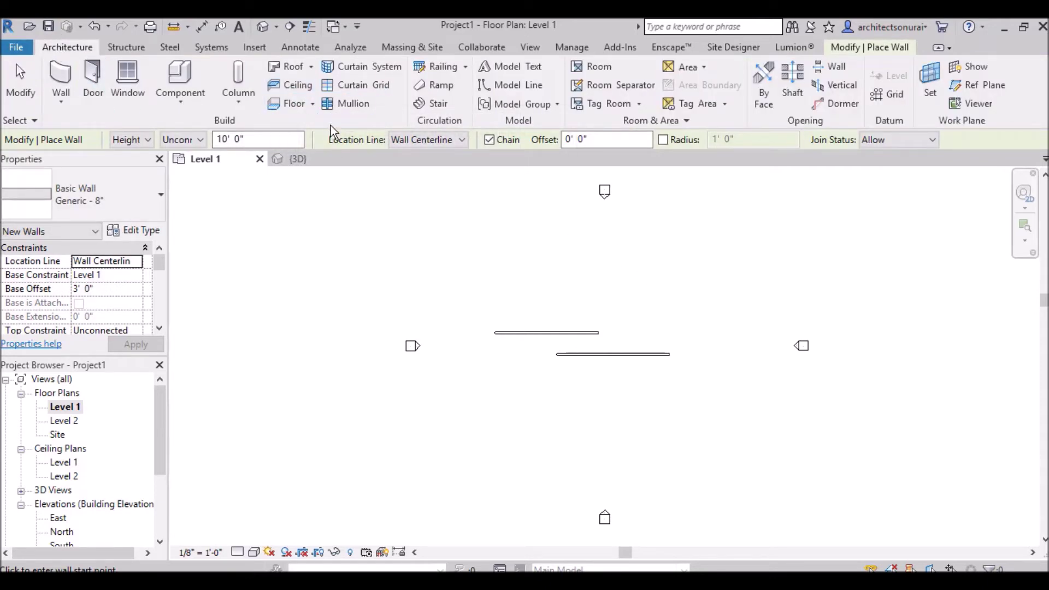
{"action": "left_click", "coordinate": [312, 104]}
{"action": "left_click", "coordinate": [314, 131]}
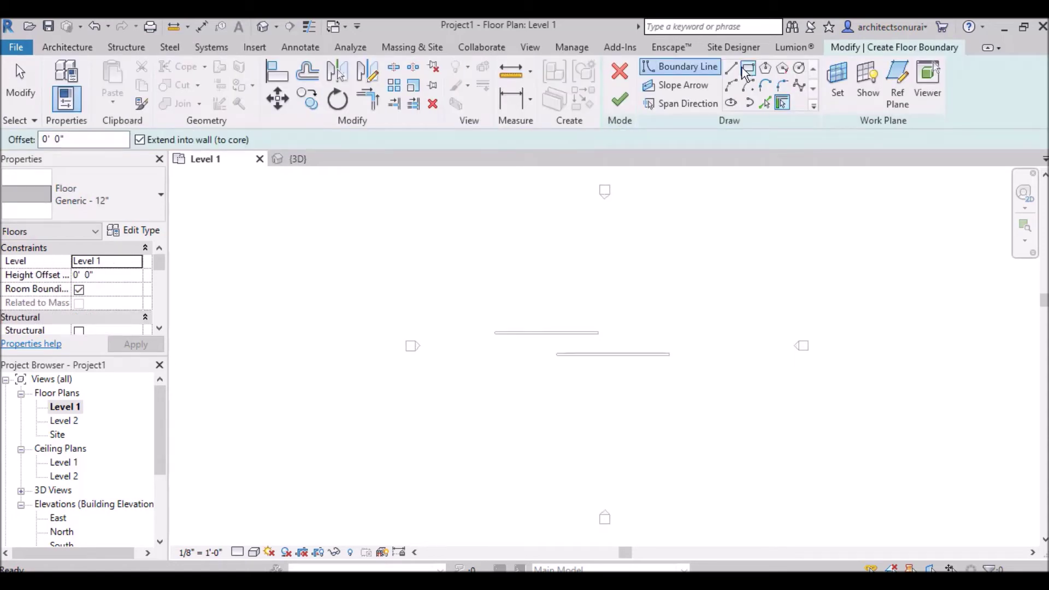
{"action": "left_click", "coordinate": [748, 70]}
{"action": "left_click", "coordinate": [494, 320]}
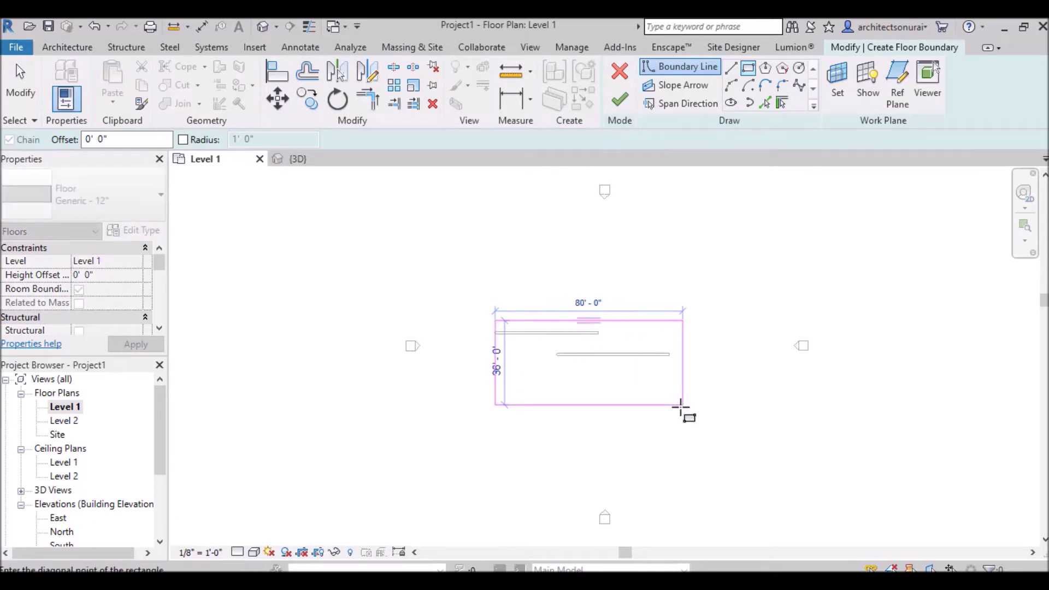
{"action": "left_click", "coordinate": [683, 405]}
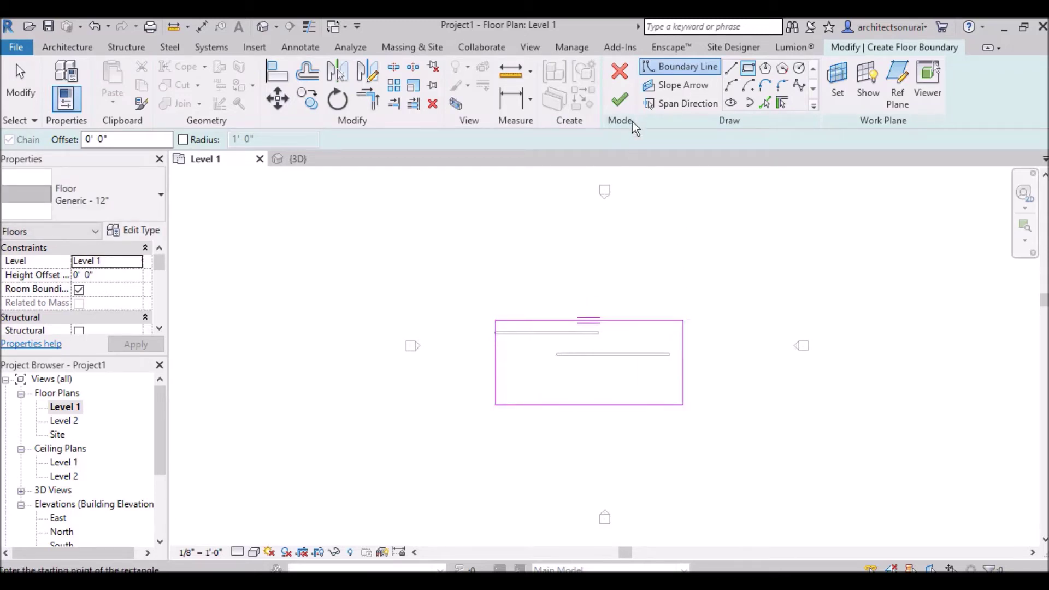
{"action": "left_click", "coordinate": [623, 103]}
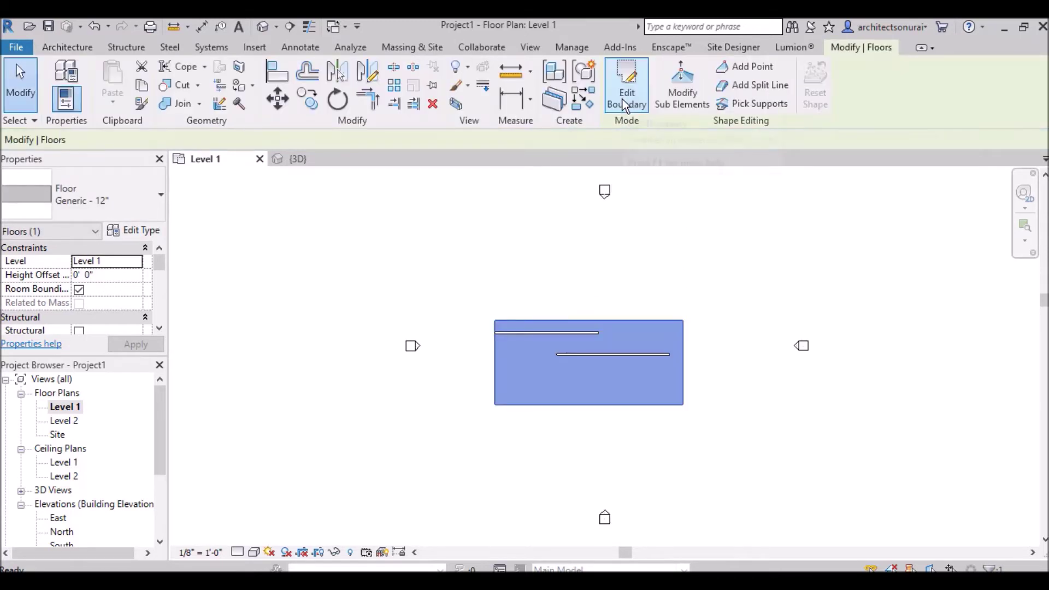
Show the walls and floor in the default 3D view and turn it to the front to compare the wall bases.
{"action": "left_click", "coordinate": [539, 48]}
{"action": "left_click", "coordinate": [441, 79]}
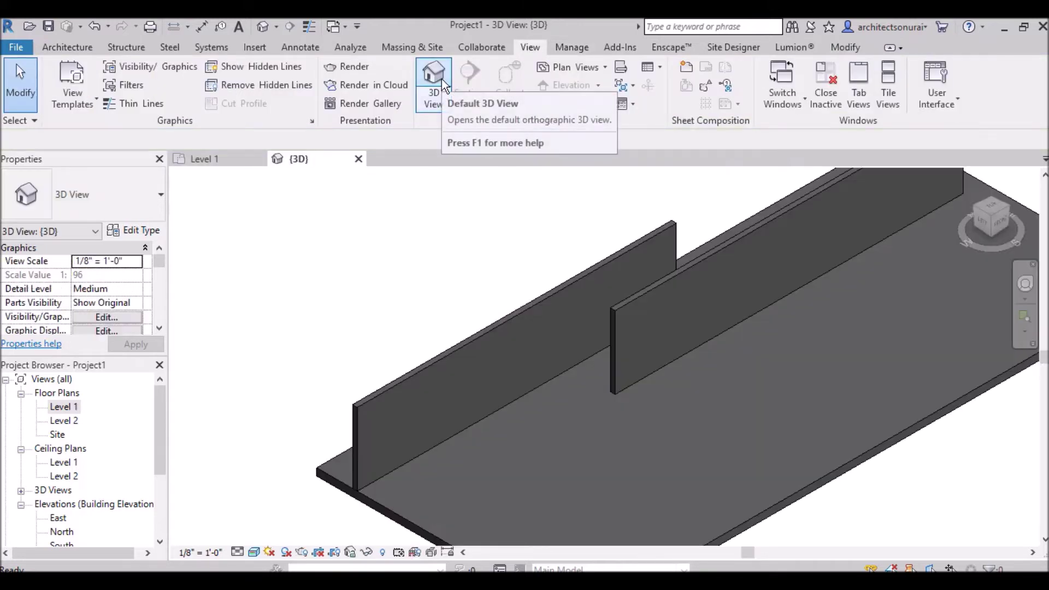
{"action": "scroll", "coordinate": [321, 307], "scroll_direction": "down", "scroll_amount": 2}
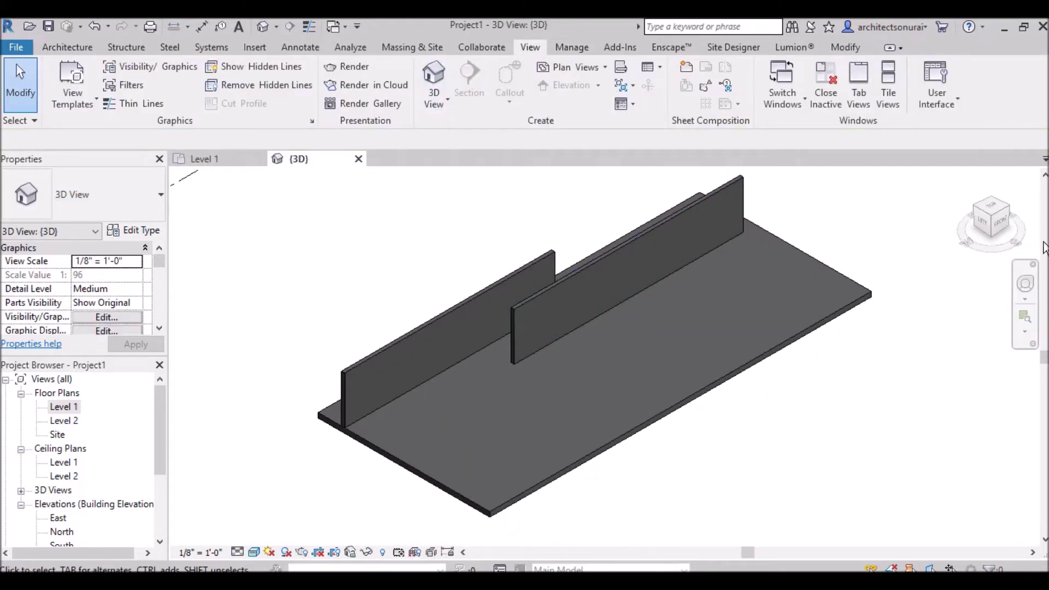
{"action": "left_click", "coordinate": [1001, 221]}
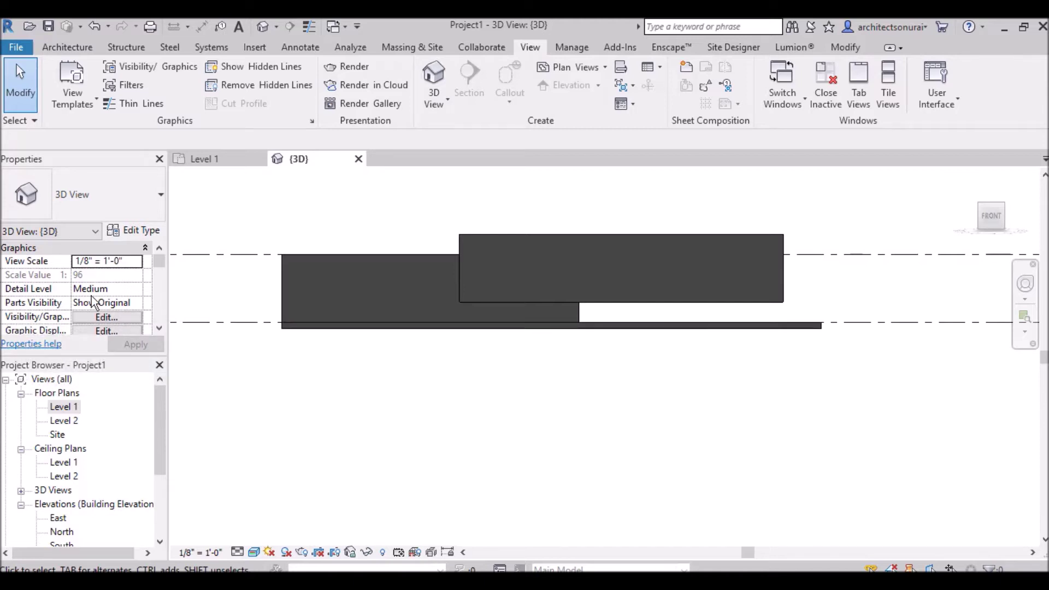
Set the base offset of the raised front wall to 0' 0" and apply it.
{"action": "left_click", "coordinate": [575, 252]}
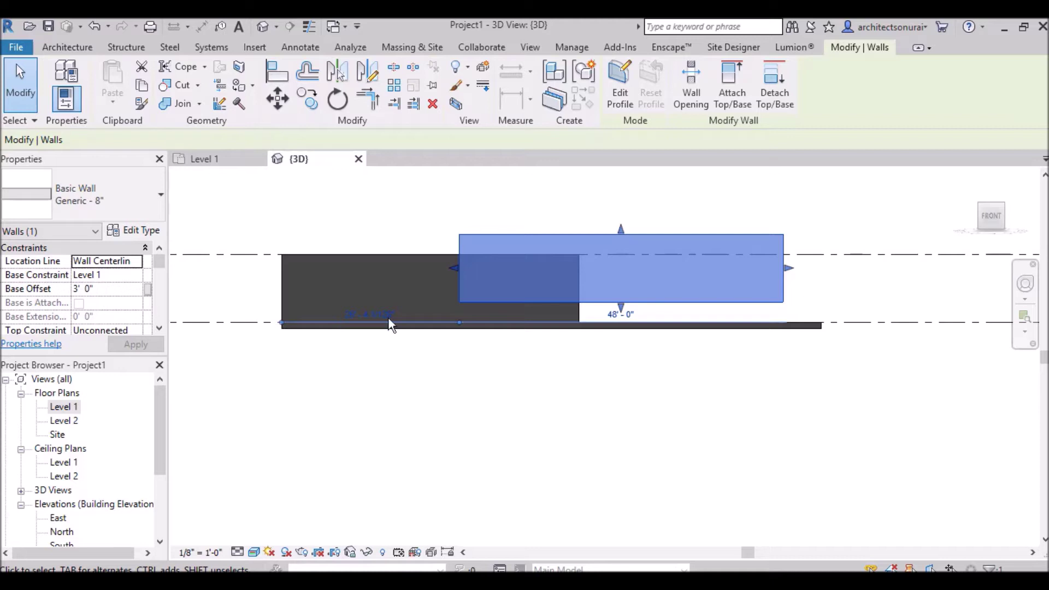
{"action": "left_click", "coordinate": [102, 290]}
{"action": "left_click_drag", "start_coordinate": [102, 290], "coordinate": [47, 295]}
{"action": "type", "text": "0"}
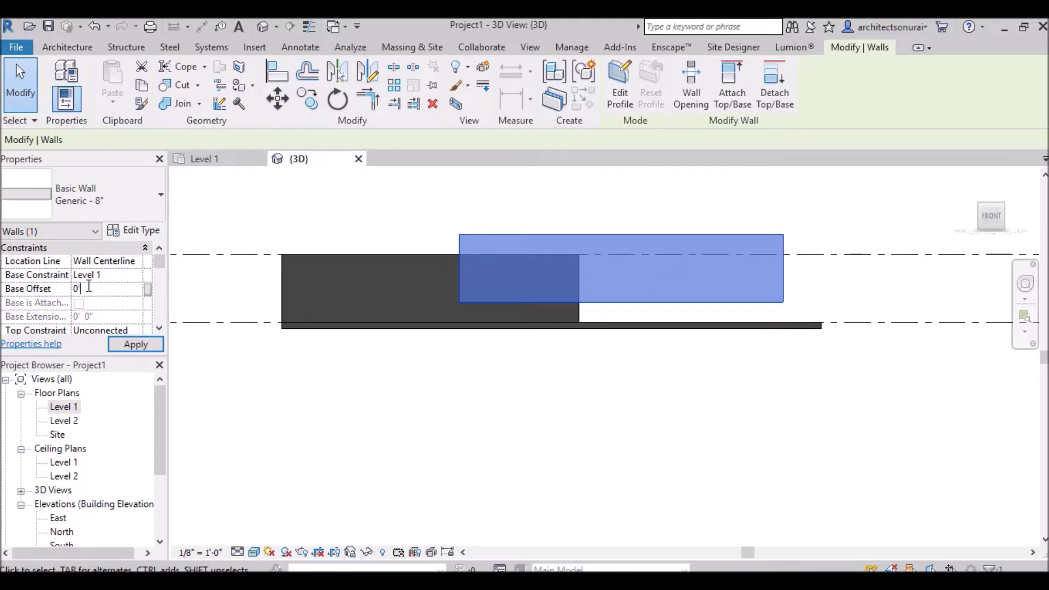
{"action": "key", "text": "Return"}
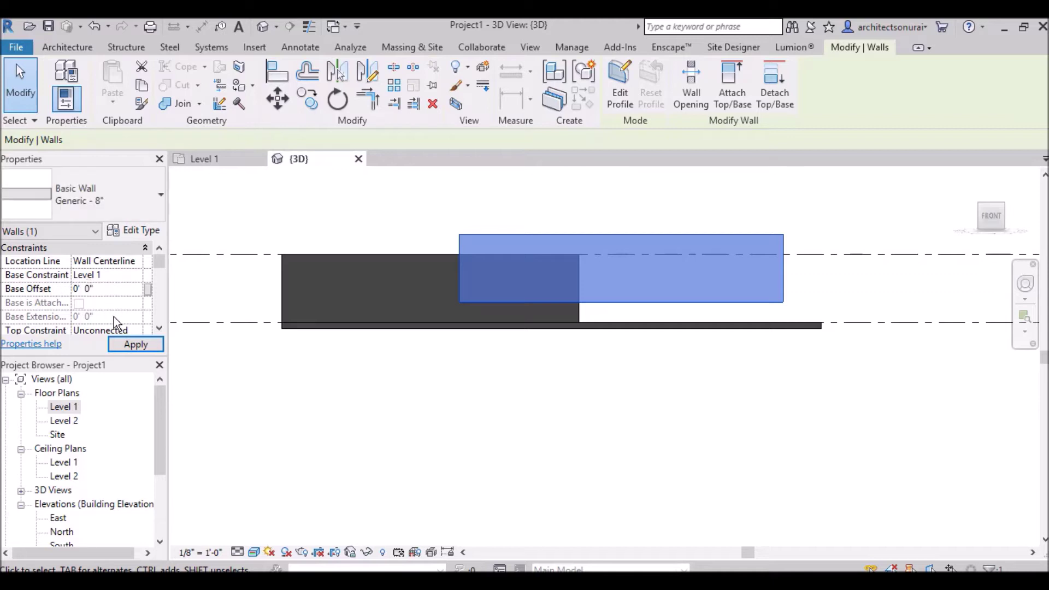
{"action": "left_click", "coordinate": [135, 345]}
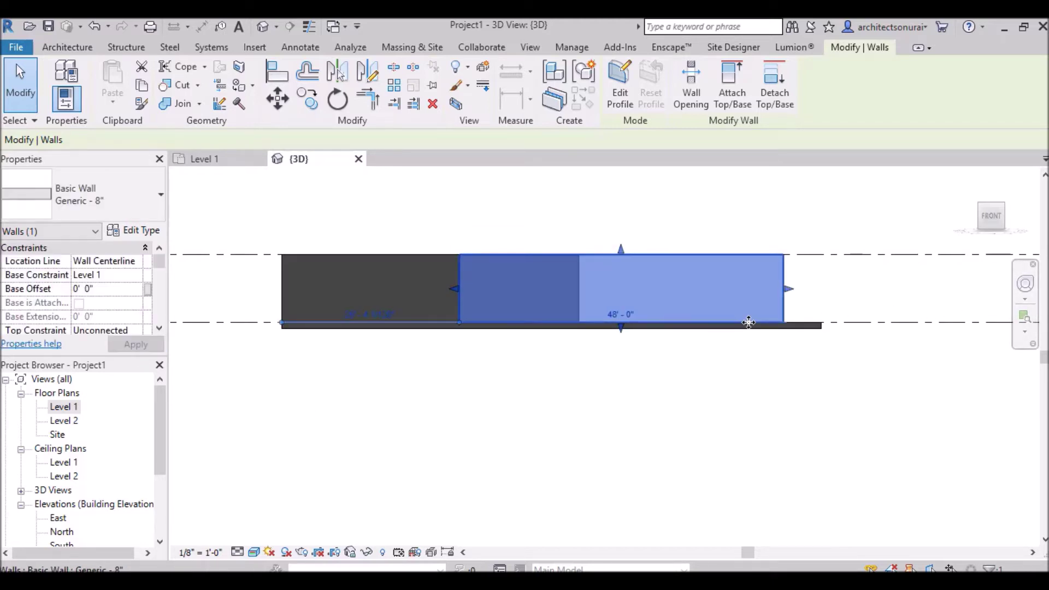
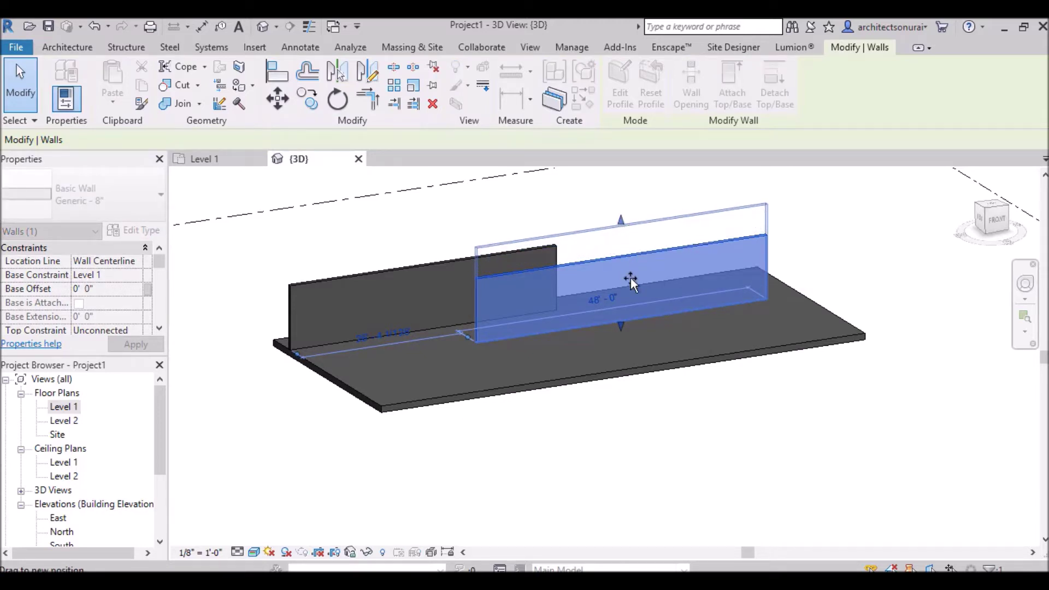
Try stretching the front wall's base upward to an offset of about 4' 4", and undo that stretch.
{"action": "left_click_drag", "start_coordinate": [628, 320], "coordinate": [623, 292]}
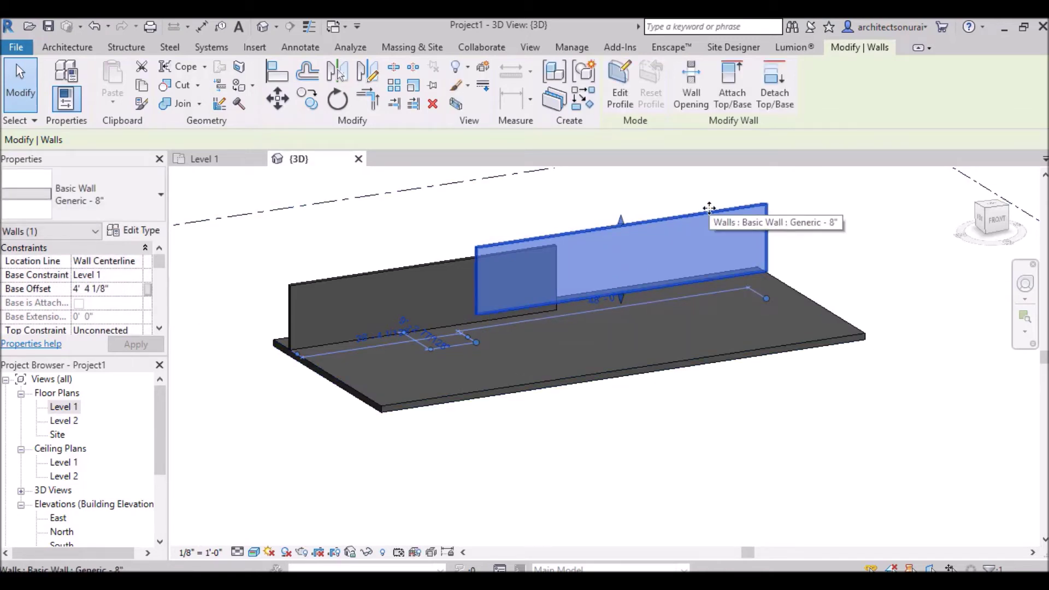
{"action": "key", "text": "ctrl+z"}
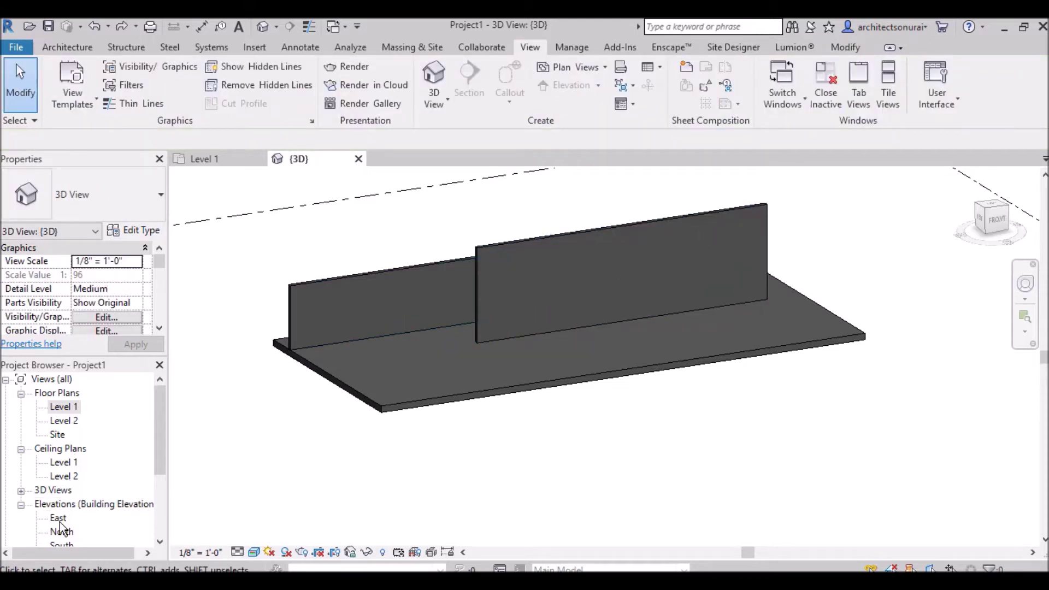
In the North elevation, stretch the lower wall to 21' high and lengthen it to 66' 6" toward the other wall's far end.
{"action": "double_click", "coordinate": [61, 531]}
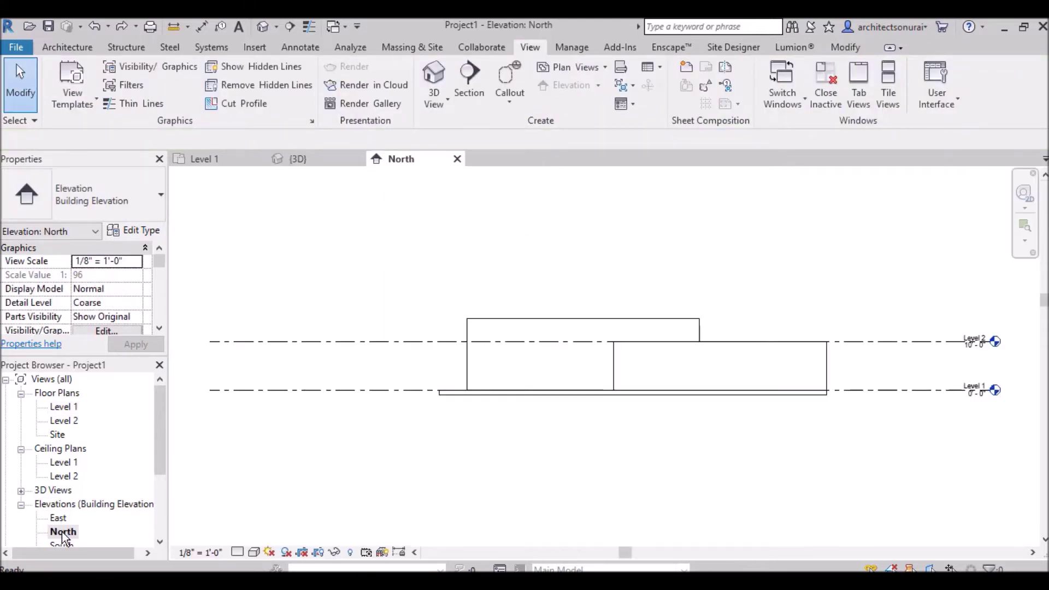
{"action": "left_click", "coordinate": [727, 345]}
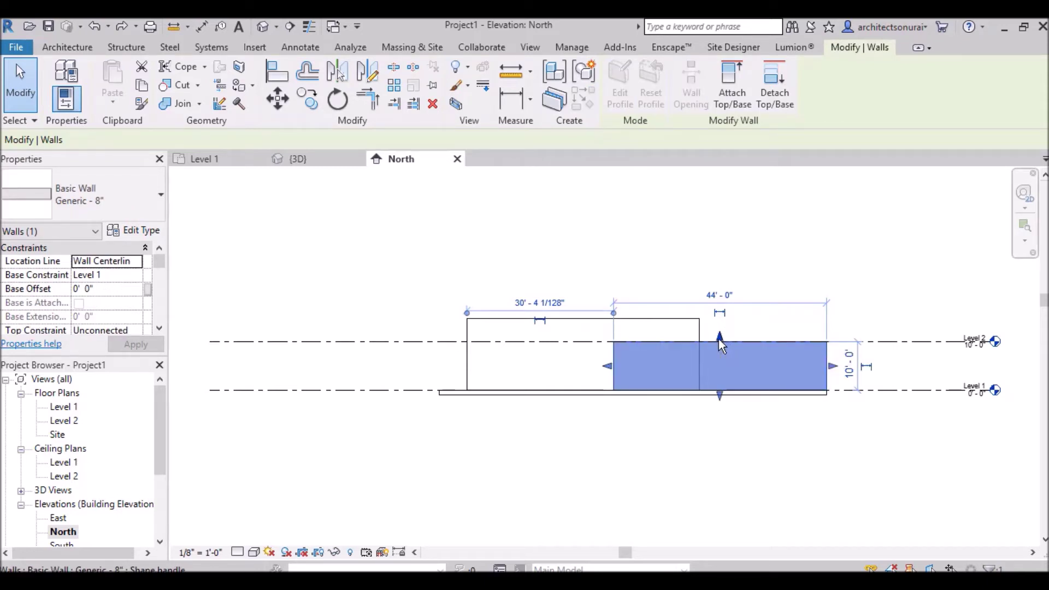
{"action": "left_click_drag", "start_coordinate": [719, 337], "coordinate": [719, 289]}
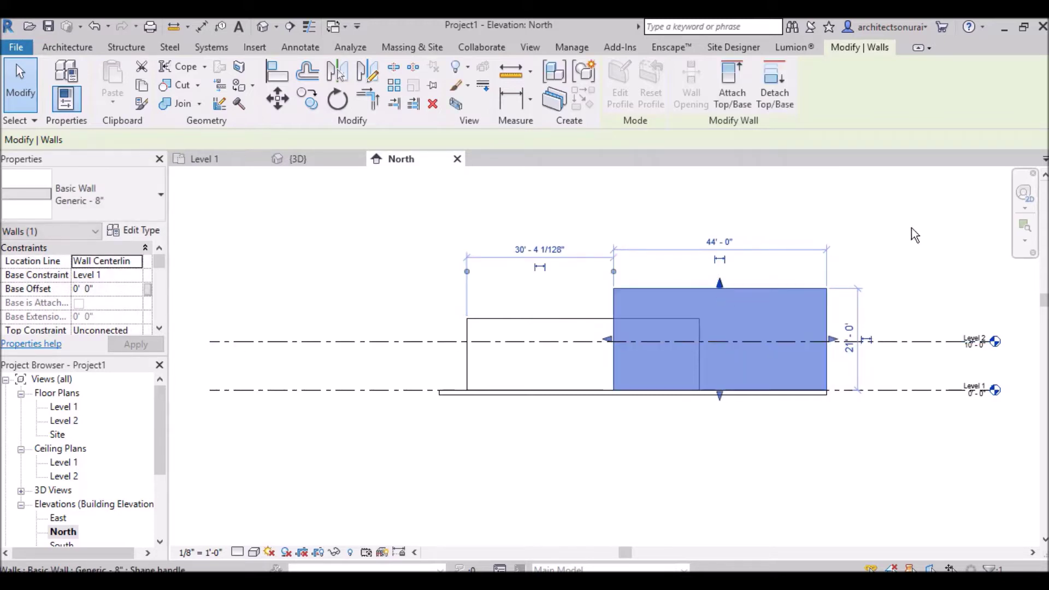
{"action": "left_click_drag", "start_coordinate": [608, 340], "coordinate": [505, 342]}
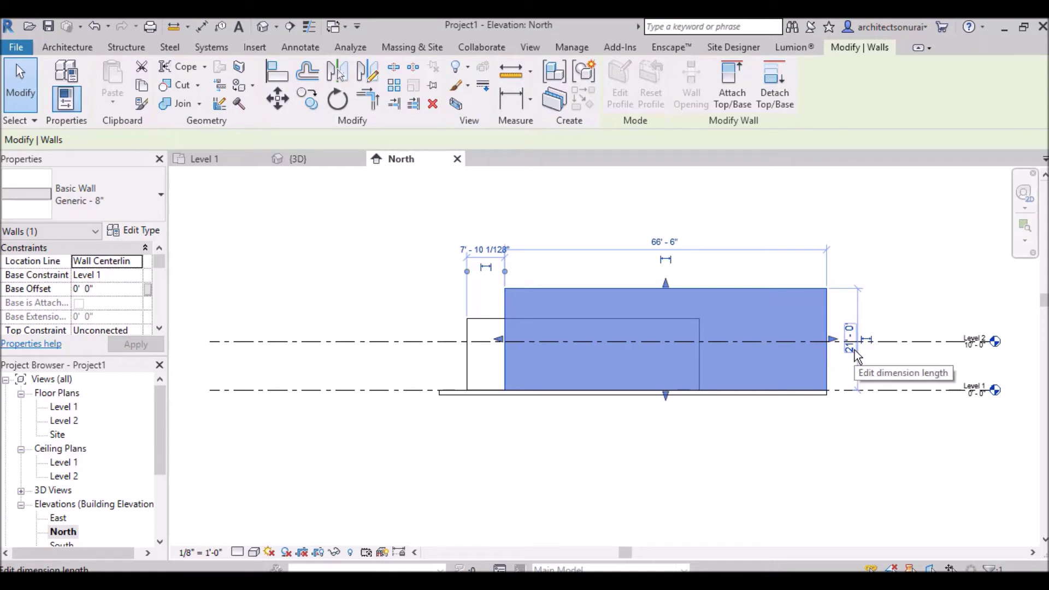
Set the height of the stretched wall to 8' through its height dimension and deselect it.
{"action": "left_click", "coordinate": [855, 350]}
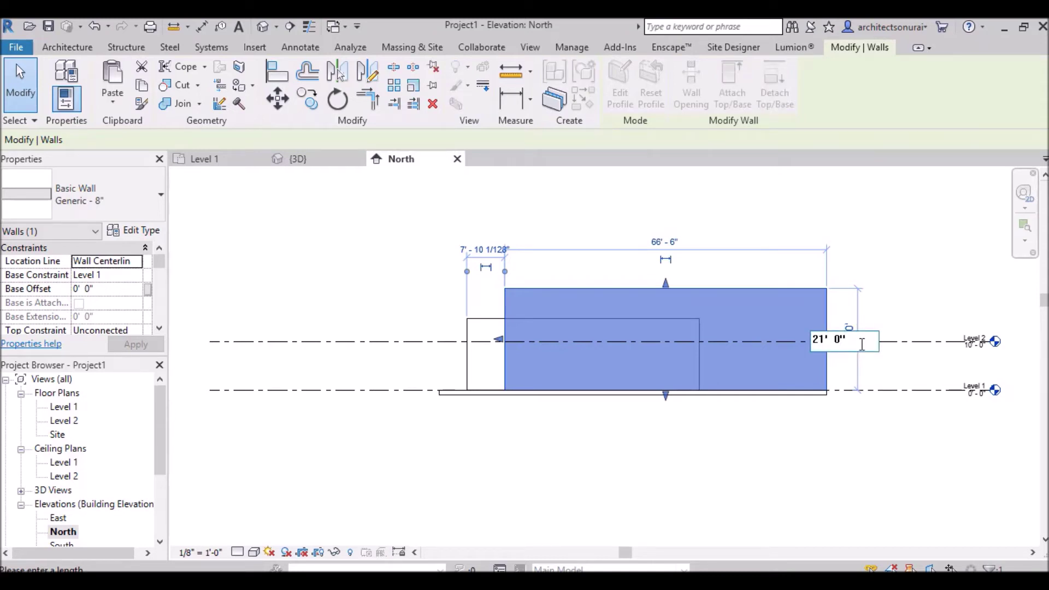
{"action": "left_click_drag", "start_coordinate": [863, 345], "coordinate": [747, 346]}
{"action": "type", "text": "8'"}
{"action": "key", "text": "Return"}
{"action": "left_click", "coordinate": [784, 439]}
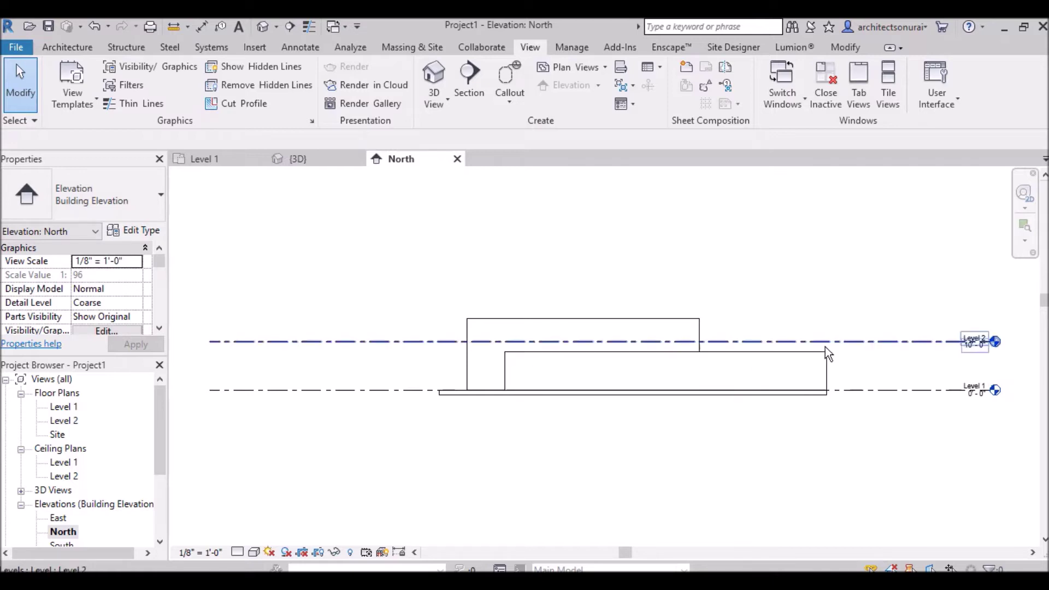
In the Level 1 plan, set the unconnected height of the 48' wall to 20' and apply it.
{"action": "left_click", "coordinate": [800, 353]}
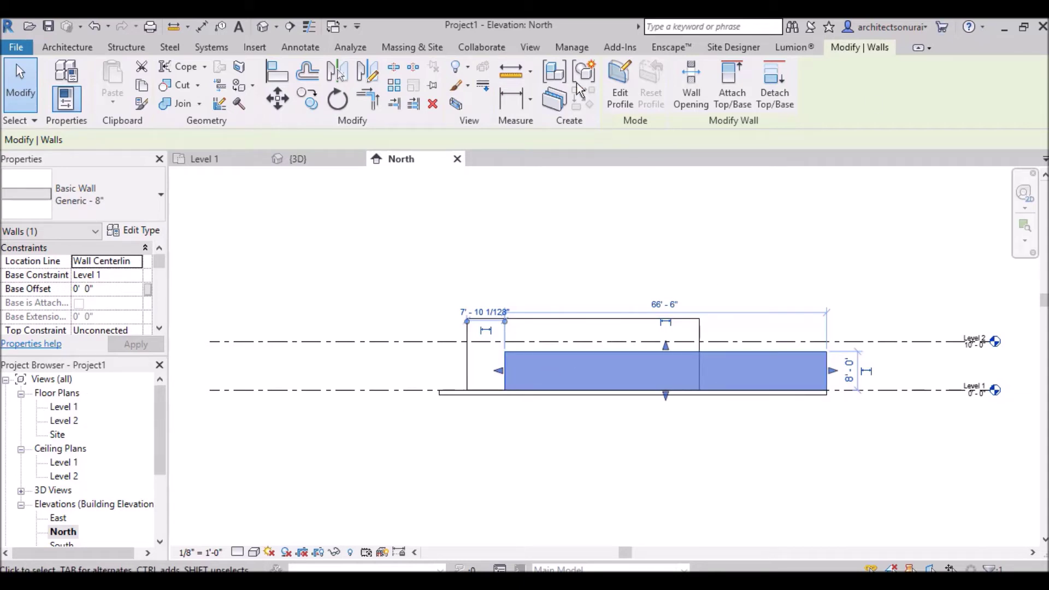
{"action": "double_click", "coordinate": [64, 407]}
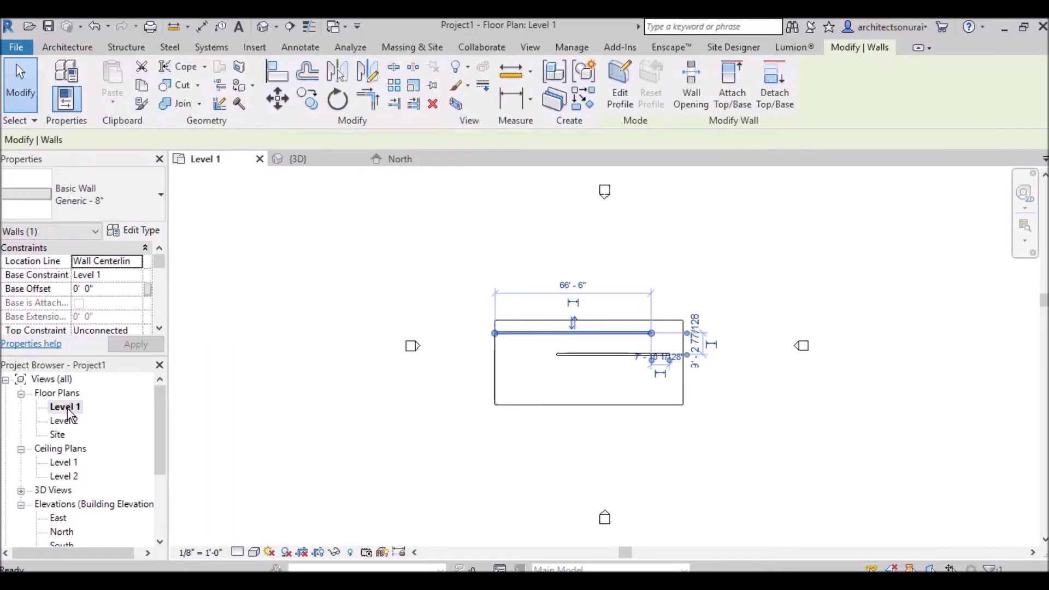
{"action": "left_click", "coordinate": [746, 425]}
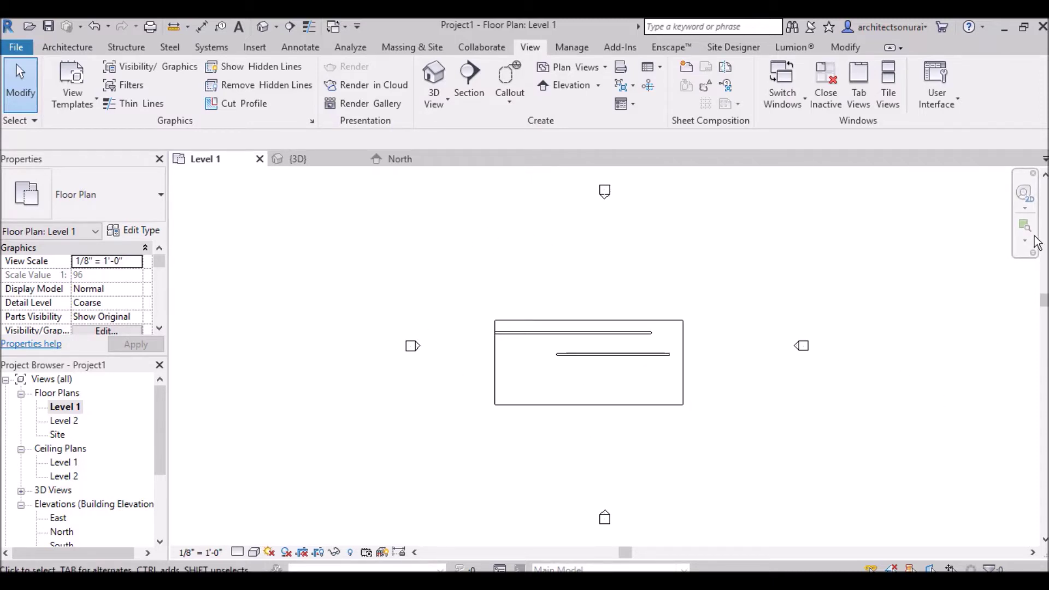
{"action": "left_click", "coordinate": [639, 354]}
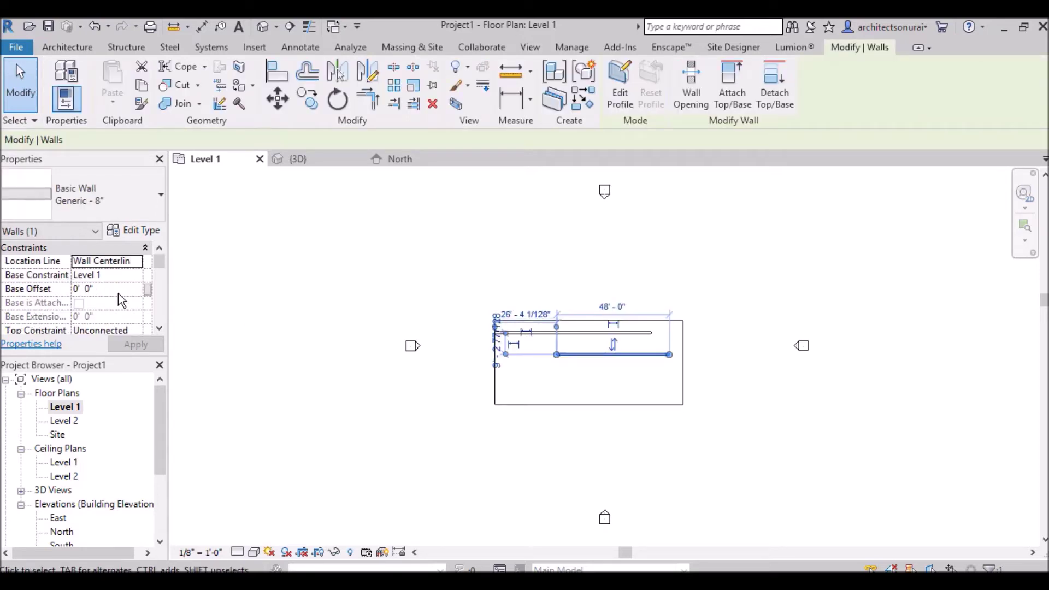
{"action": "left_click_drag", "start_coordinate": [160, 262], "coordinate": [158, 270]}
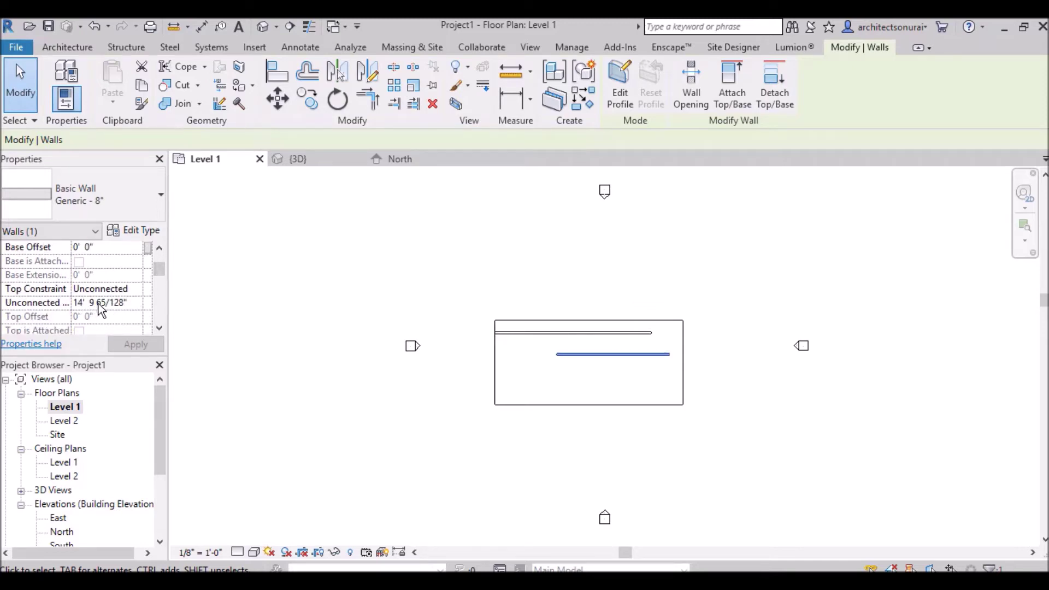
{"action": "left_click", "coordinate": [125, 302]}
{"action": "left_click_drag", "start_coordinate": [134, 302], "coordinate": [62, 302]}
{"action": "type", "text": "20'"}
{"action": "key", "text": "Return"}
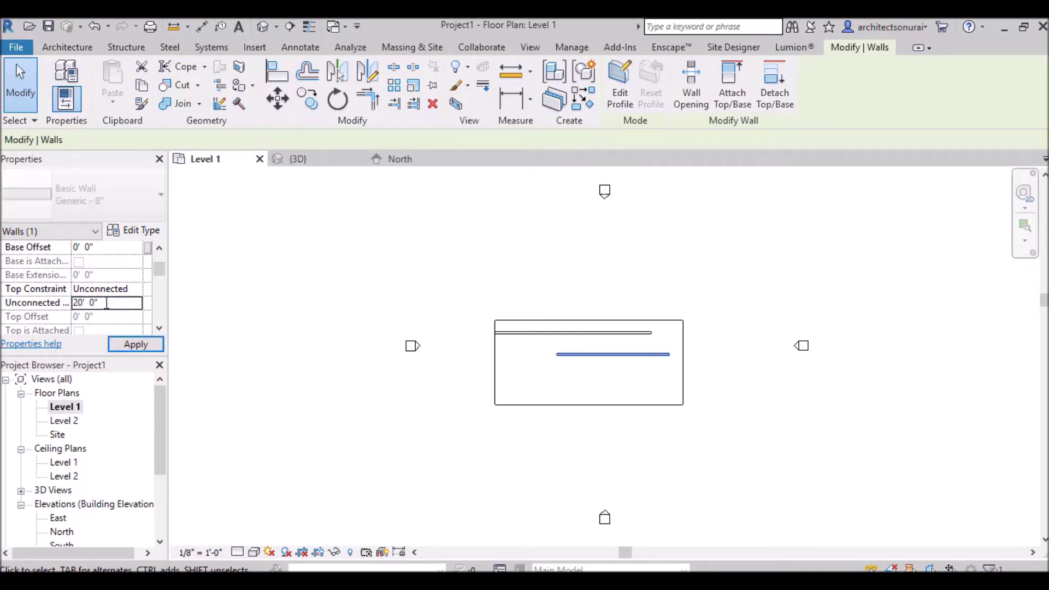
{"action": "left_click", "coordinate": [134, 343]}
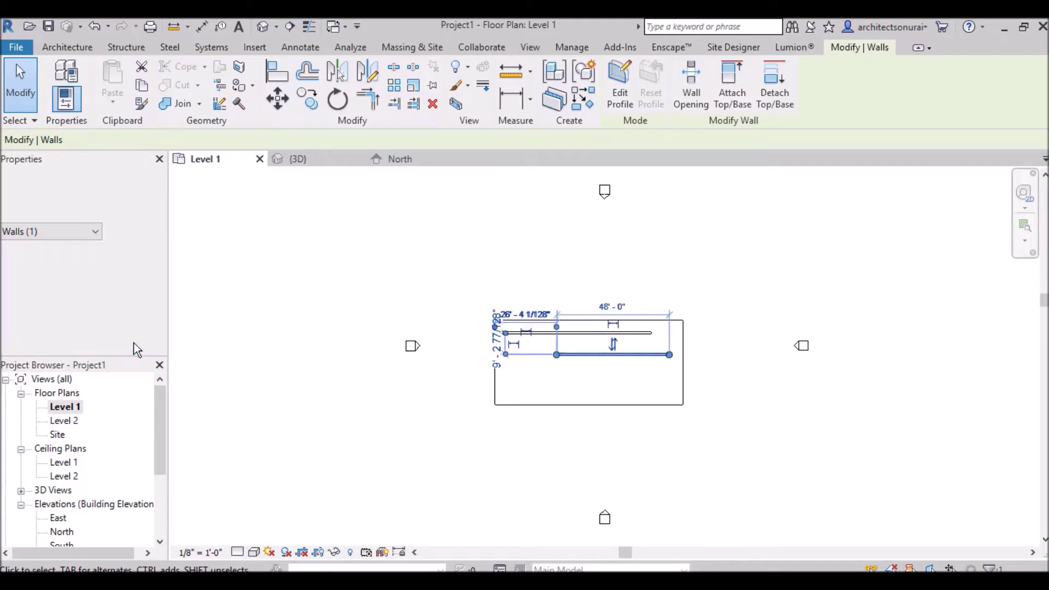
In the default 3D view, set the unconnected height of the 48' wall to 12', apply it and deselect the wall.
{"action": "left_click", "coordinate": [530, 47]}
{"action": "left_click", "coordinate": [434, 78]}
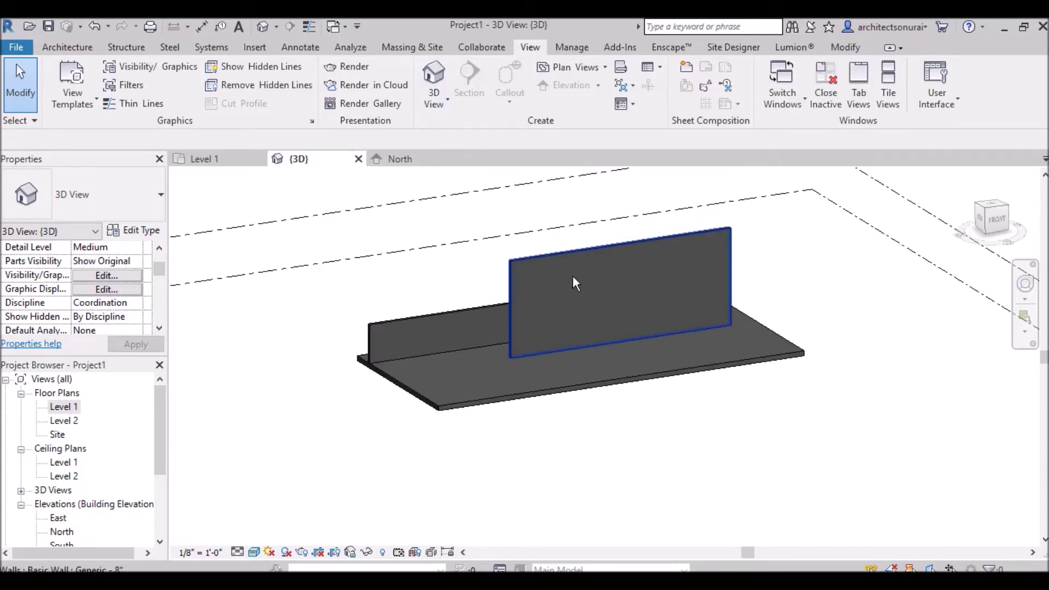
{"action": "left_click", "coordinate": [582, 268]}
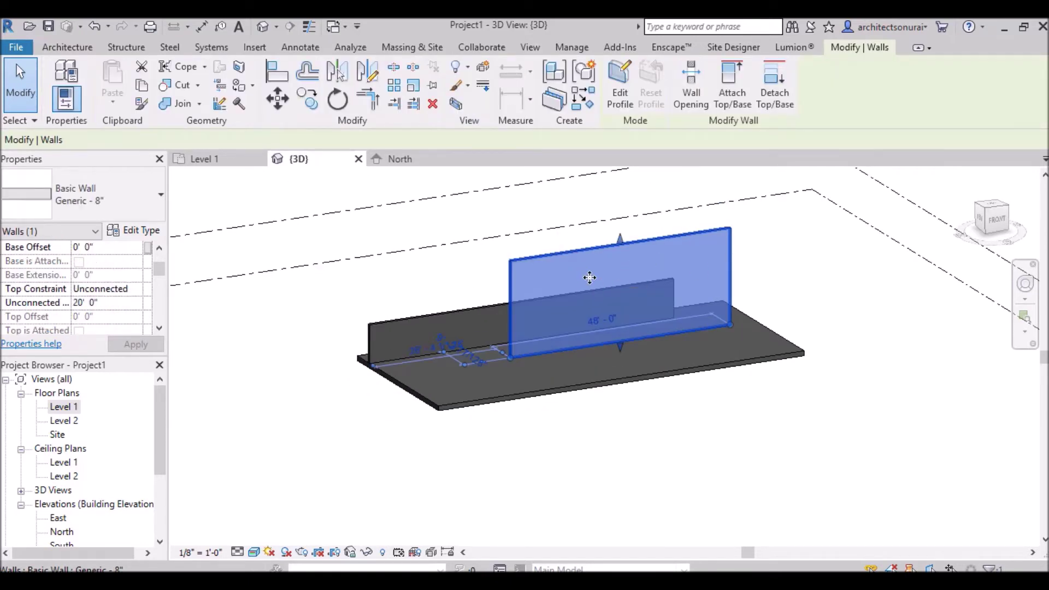
{"action": "left_click", "coordinate": [108, 303]}
{"action": "type", "text": "12"}
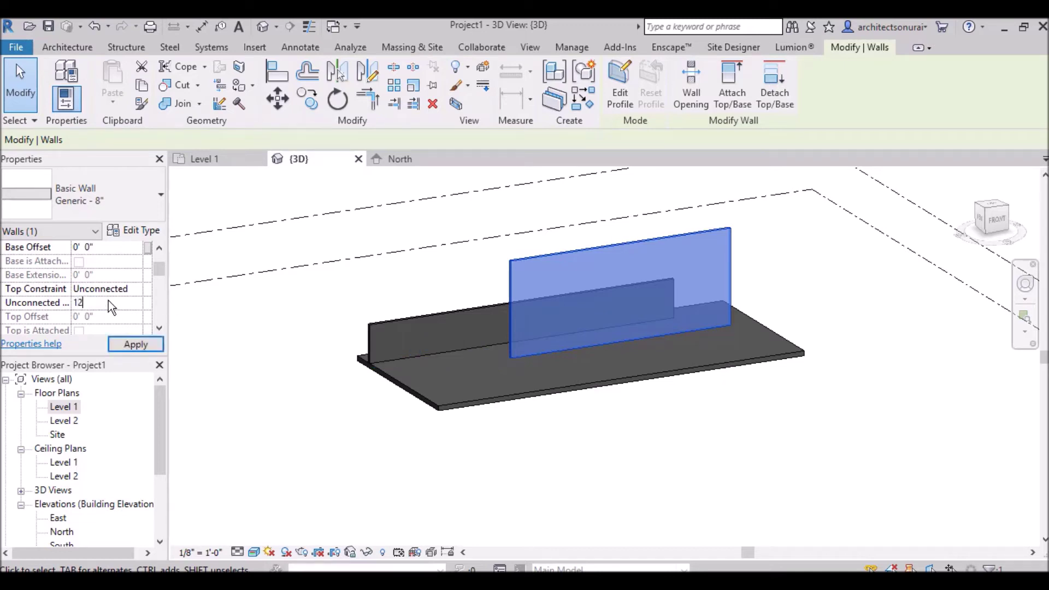
{"action": "left_click", "coordinate": [155, 345]}
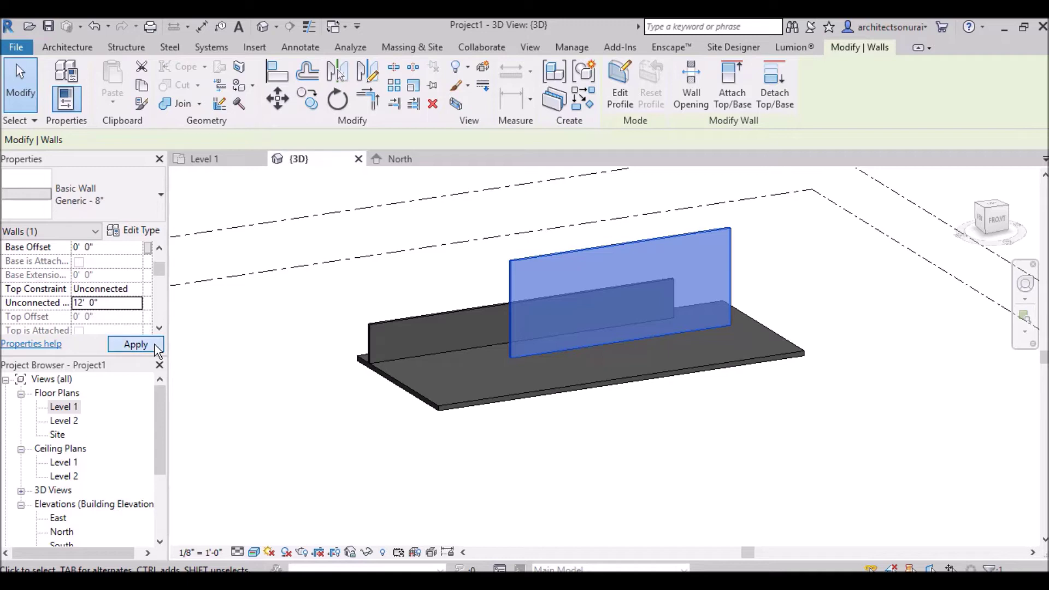
{"action": "left_click", "coordinate": [907, 327]}
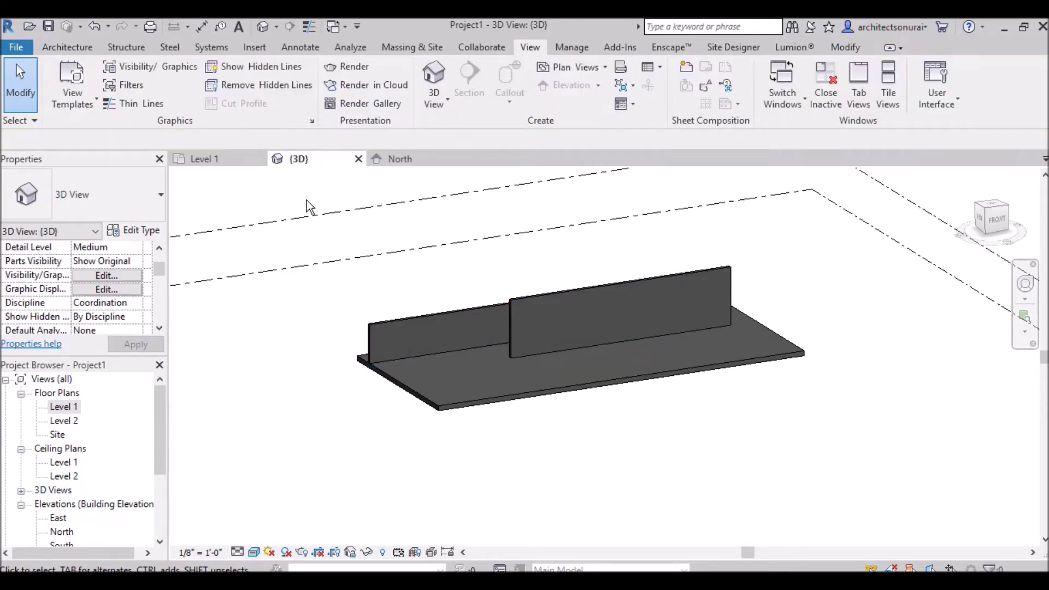
Review the 48' wall's constraint properties in 3D, and switch to the Level 1 plan to examine both walls.
{"action": "left_click", "coordinate": [585, 291]}
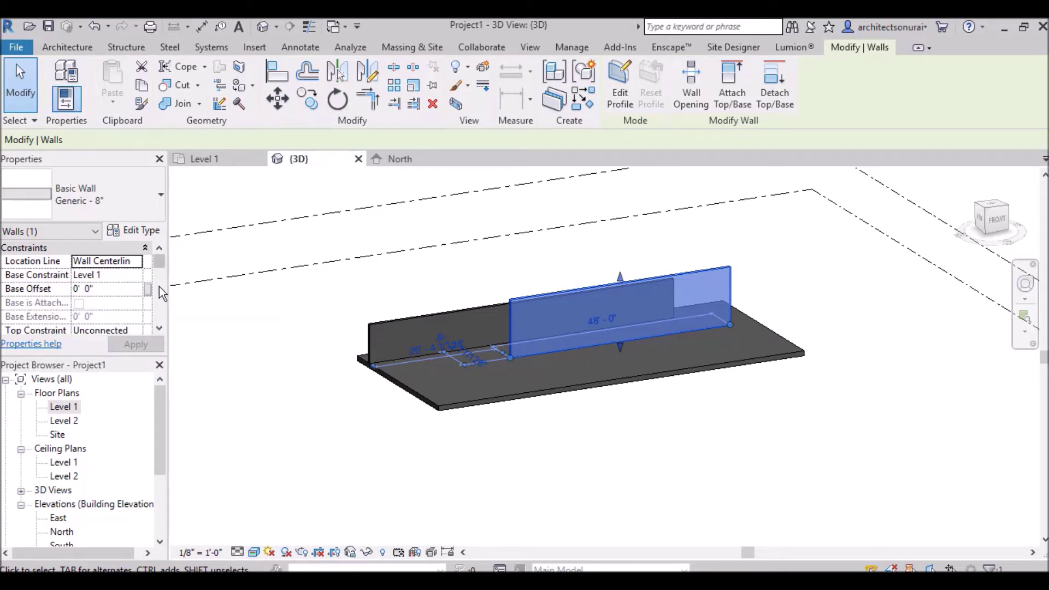
{"action": "left_click_drag", "start_coordinate": [160, 264], "coordinate": [160, 274]}
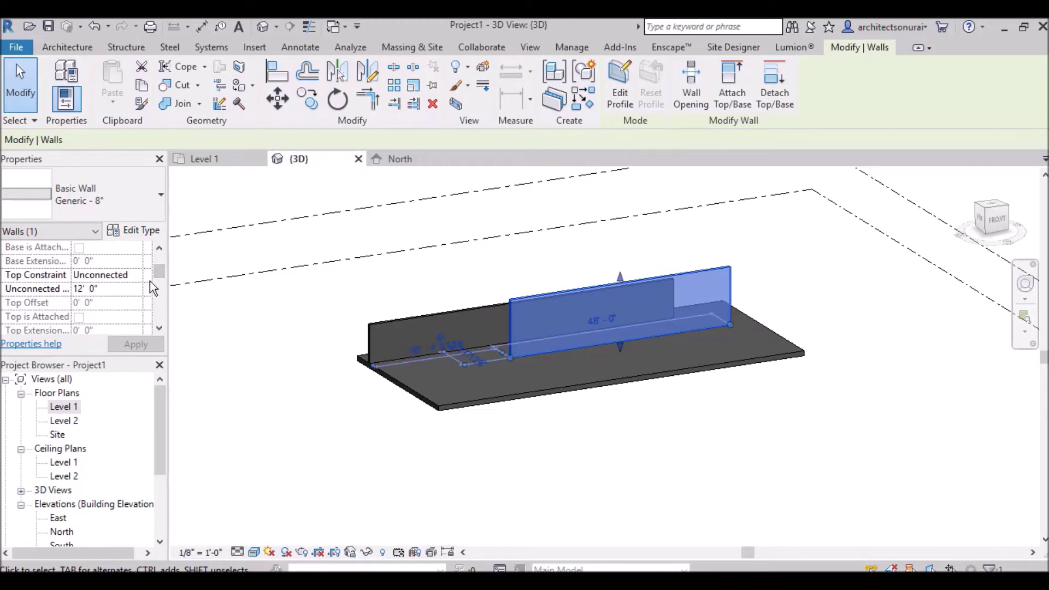
{"action": "left_click_drag", "start_coordinate": [161, 276], "coordinate": [160, 253]}
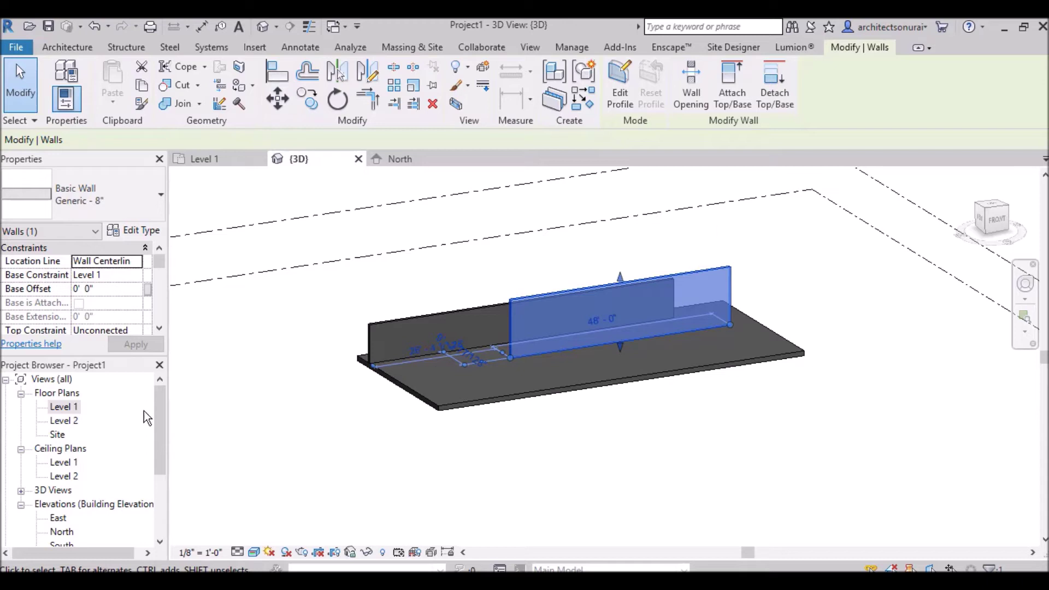
{"action": "double_click", "coordinate": [70, 405]}
{"action": "scroll", "coordinate": [644, 372], "scroll_direction": "up", "scroll_amount": 2}
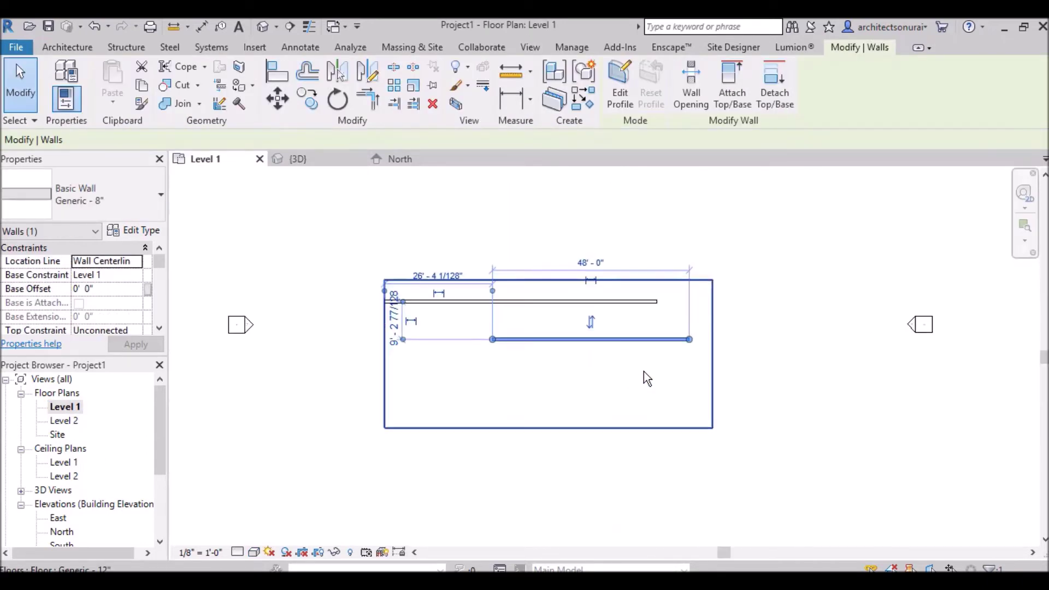
{"action": "scroll", "coordinate": [638, 352], "scroll_direction": "up", "scroll_amount": 2}
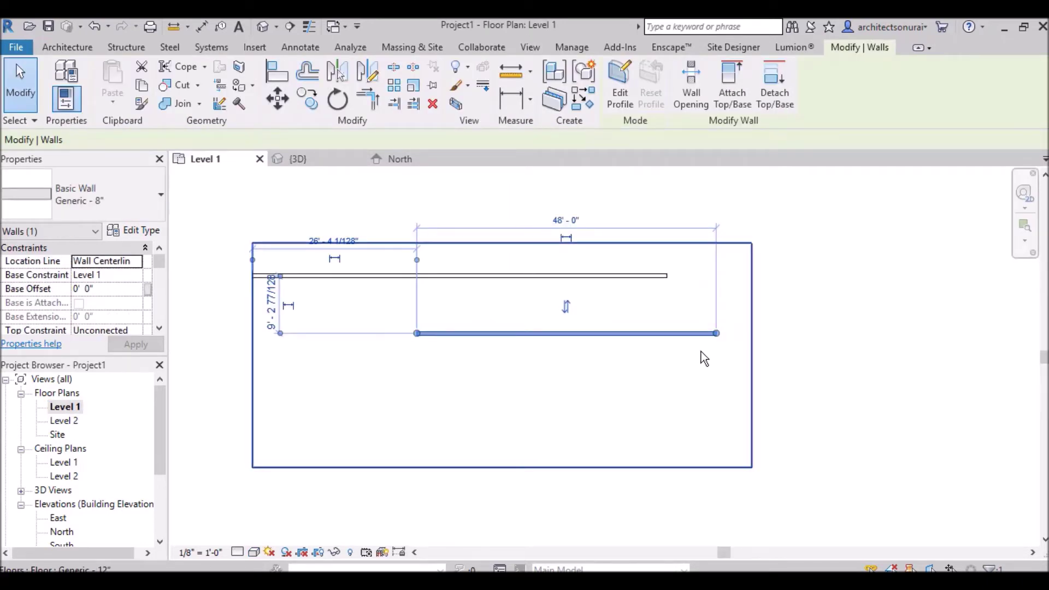
{"action": "left_click", "coordinate": [923, 343]}
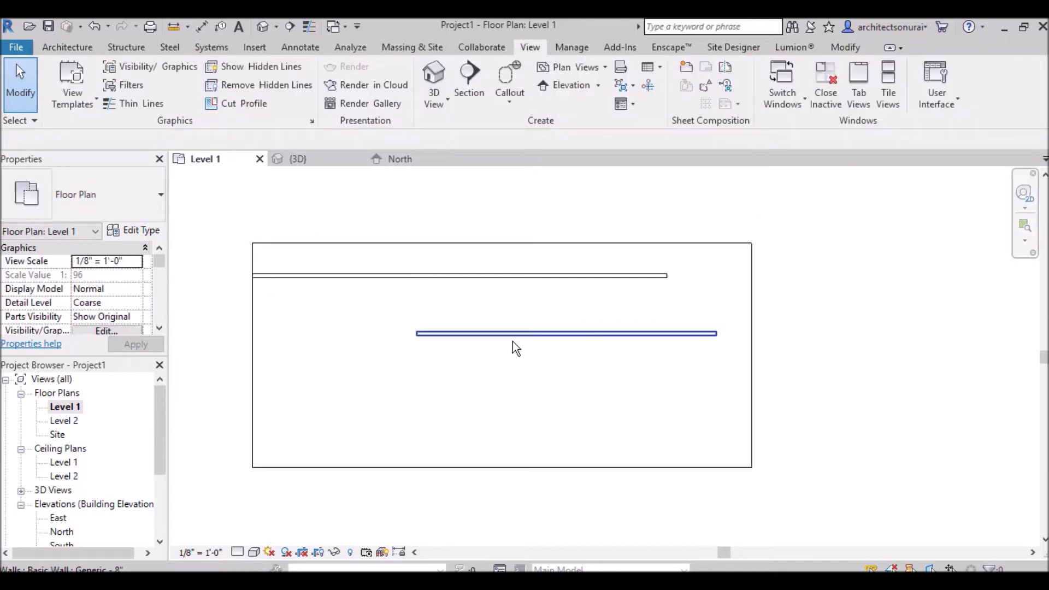
{"action": "scroll", "coordinate": [309, 327], "scroll_direction": "down", "scroll_amount": 2}
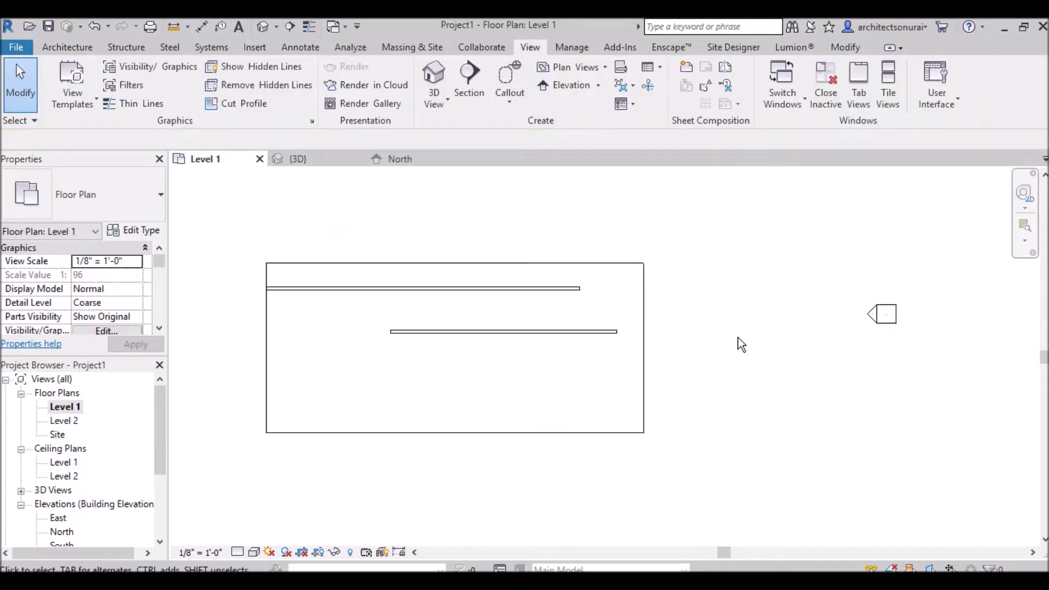
{"action": "scroll", "coordinate": [484, 331], "scroll_direction": "up", "scroll_amount": 1}
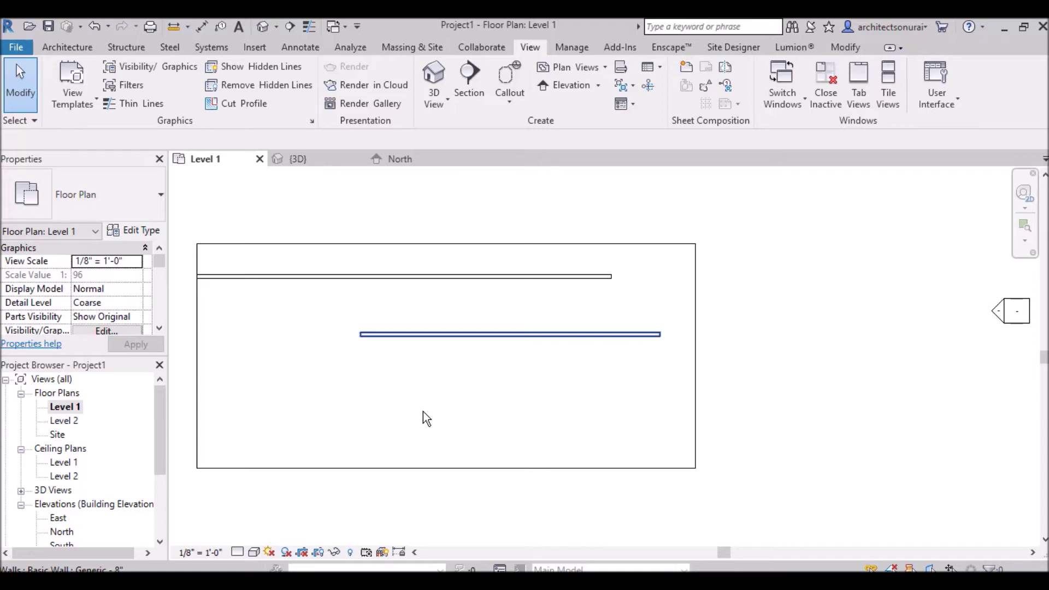
{"action": "scroll", "coordinate": [365, 353], "scroll_direction": "down", "scroll_amount": 2}
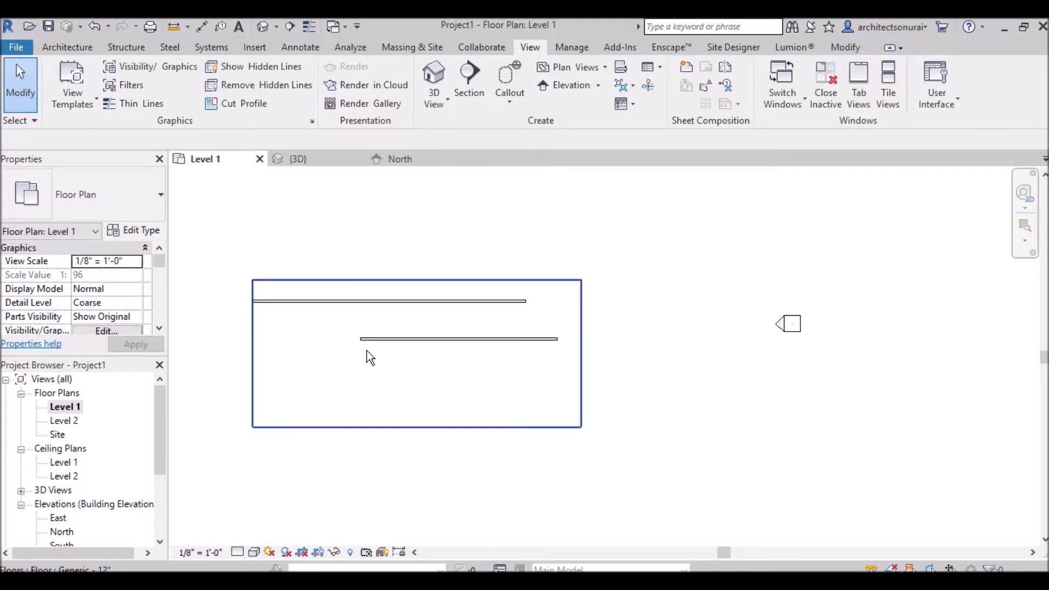
{"action": "scroll", "coordinate": [799, 443], "scroll_direction": "up", "scroll_amount": 1}
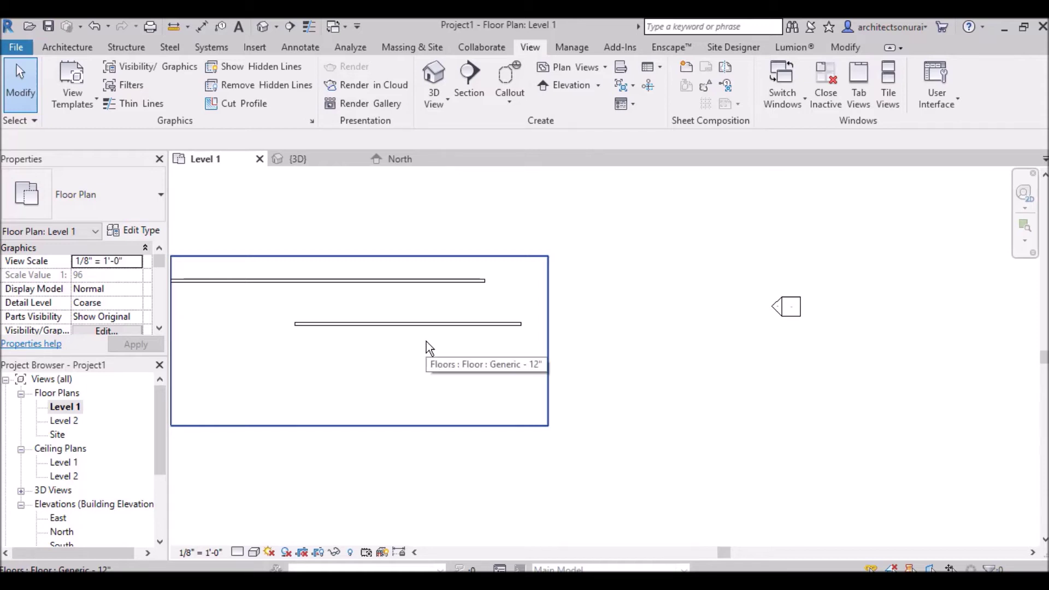
Duplicate the wall type of the 48' wall under the name Generic - 9".
{"action": "left_click", "coordinate": [483, 324]}
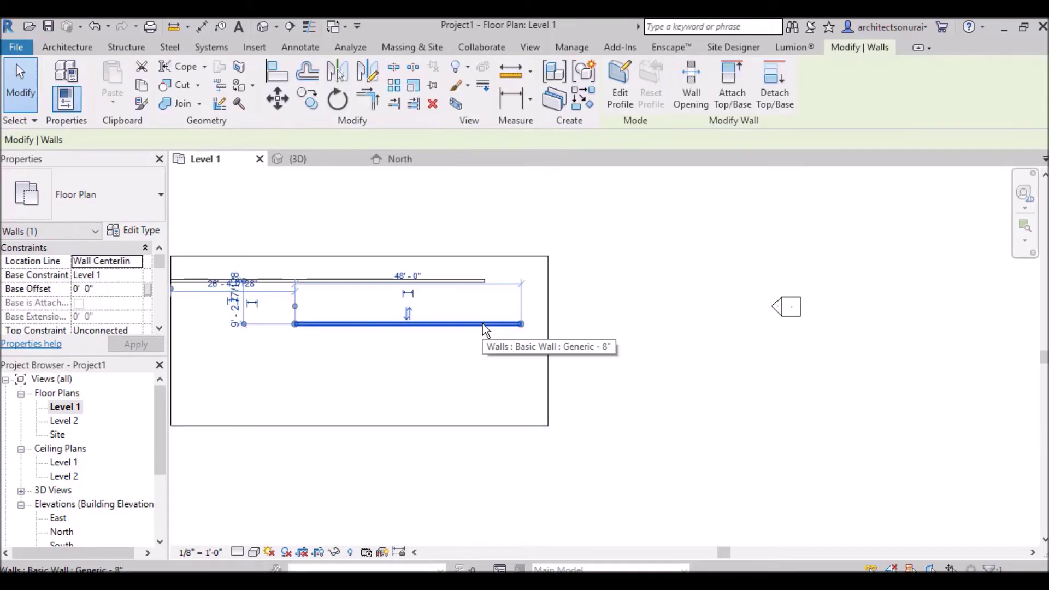
{"action": "left_click", "coordinate": [139, 235]}
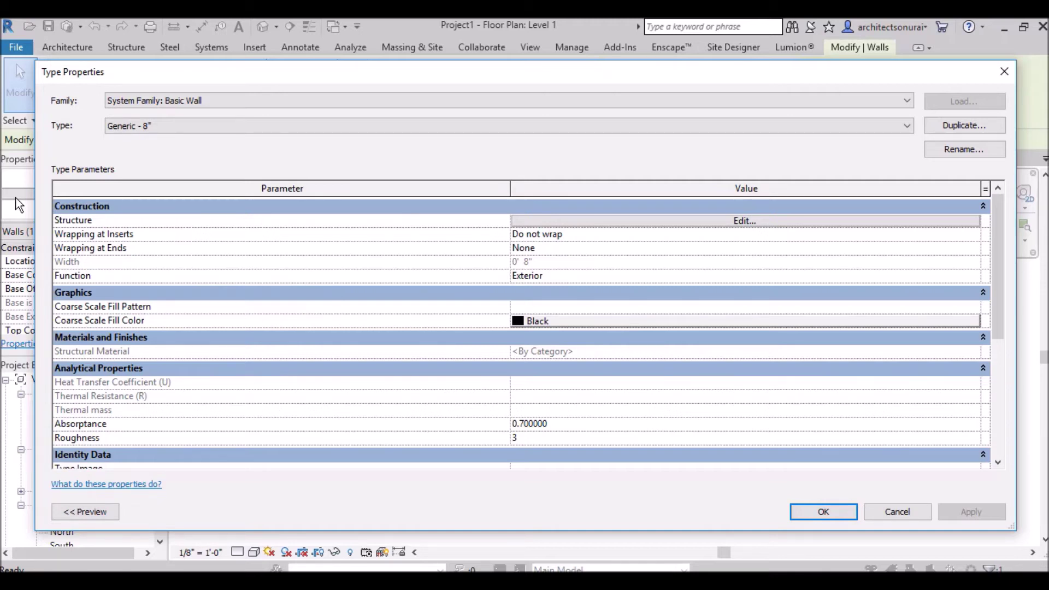
{"action": "left_click", "coordinate": [960, 127]}
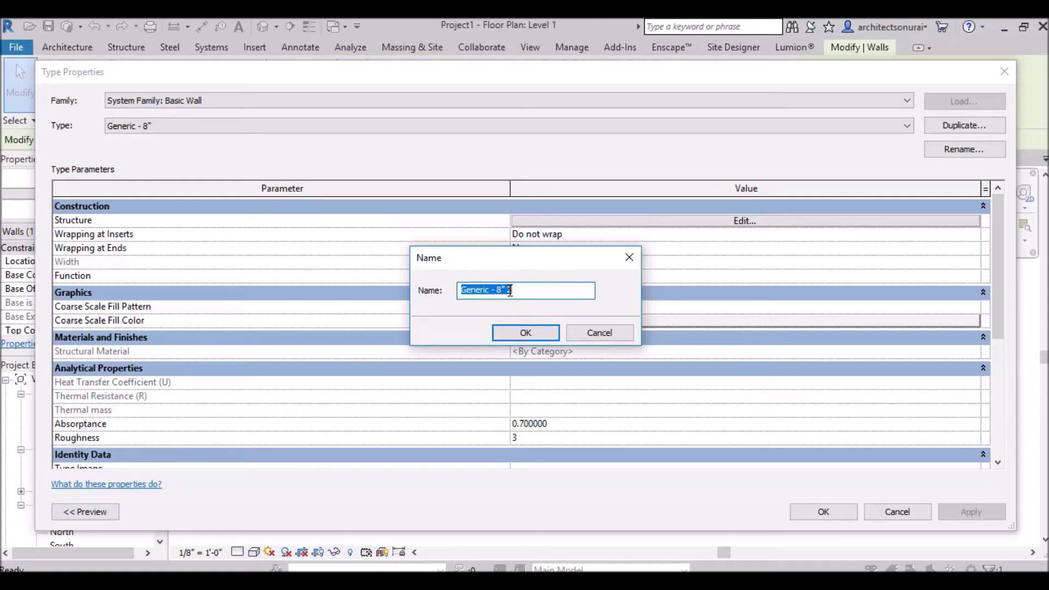
{"action": "left_click", "coordinate": [514, 290]}
{"action": "left_click_drag", "start_coordinate": [520, 290], "coordinate": [499, 290]}
{"action": "type", "text": "9"}
{"action": "left_click", "coordinate": [523, 333]}
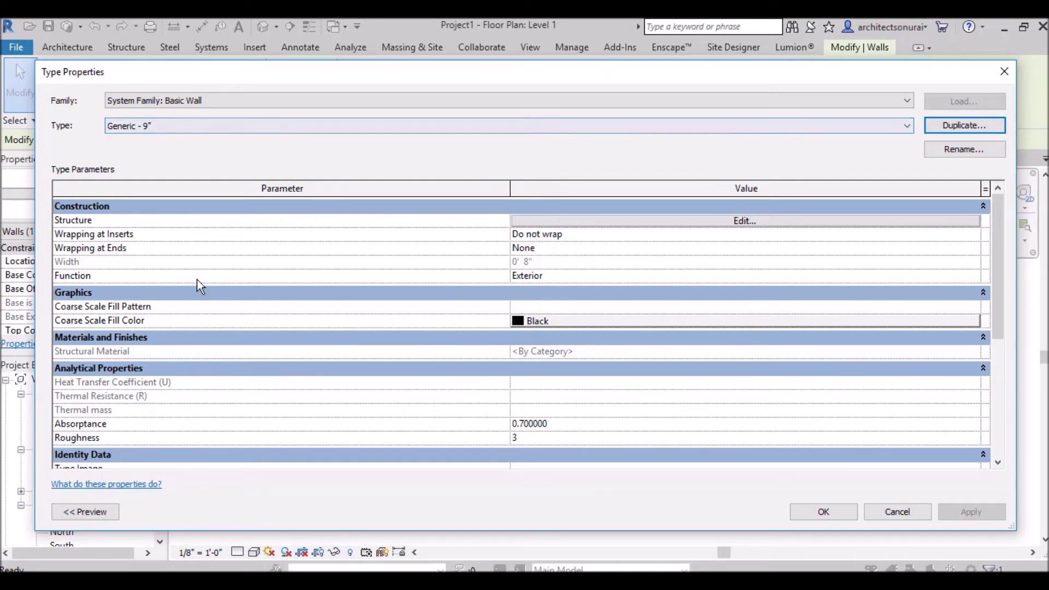
In the structure of the Generic - 9" wall type, set the Structure [1] layer's thickness to 9".
{"action": "mouse_move", "coordinate": [198, 280]}
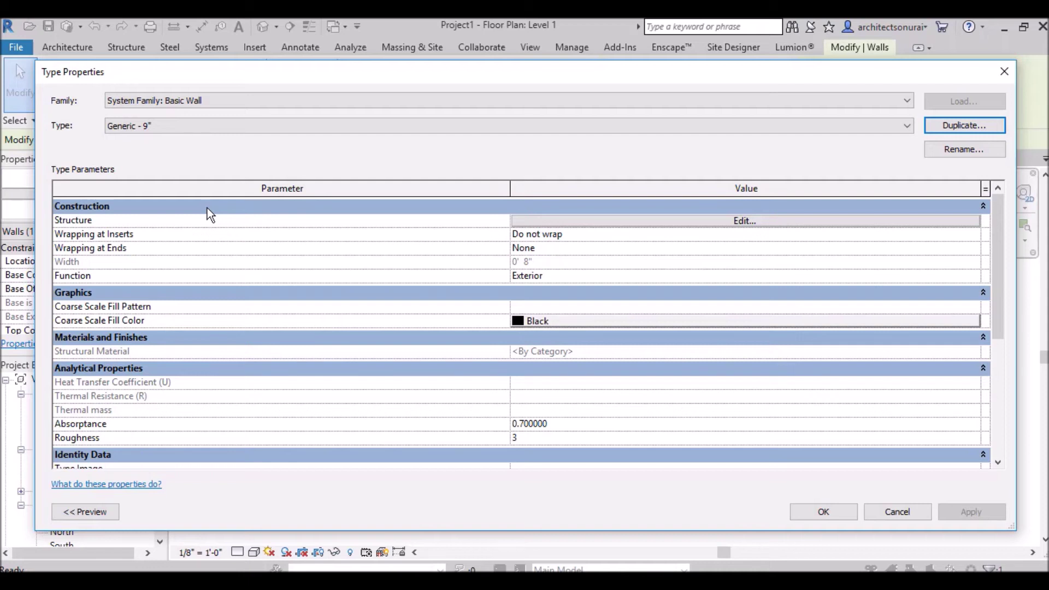
{"action": "mouse_move", "coordinate": [80, 220]}
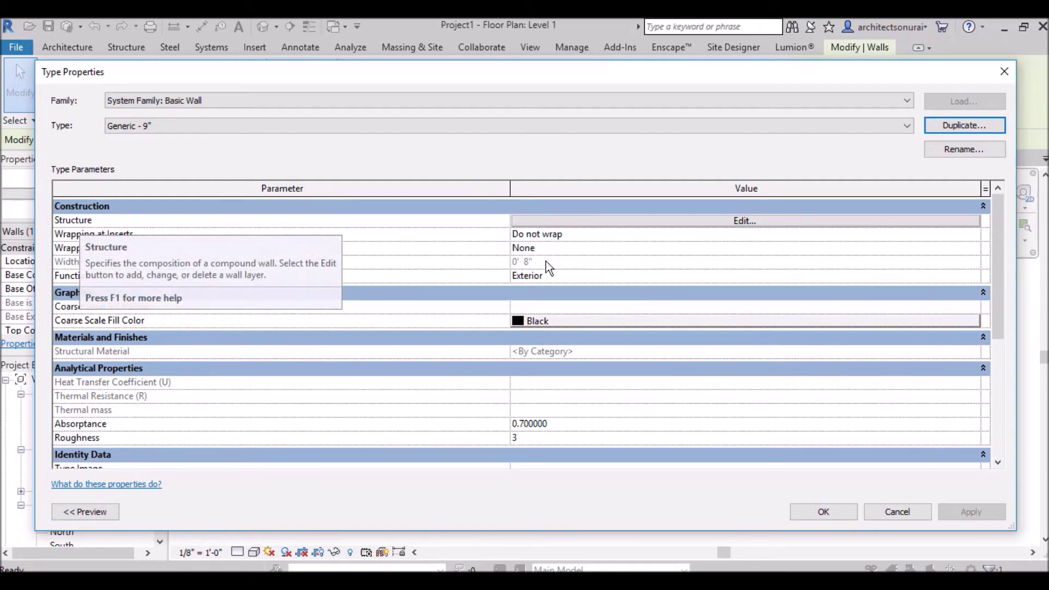
{"action": "left_click", "coordinate": [730, 221]}
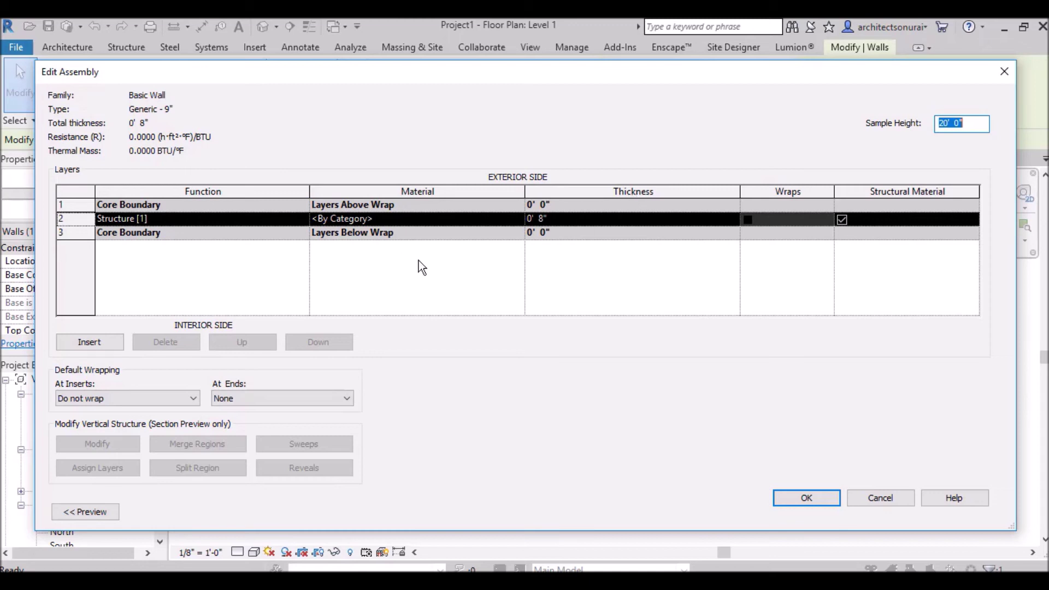
{"action": "left_click", "coordinate": [546, 220]}
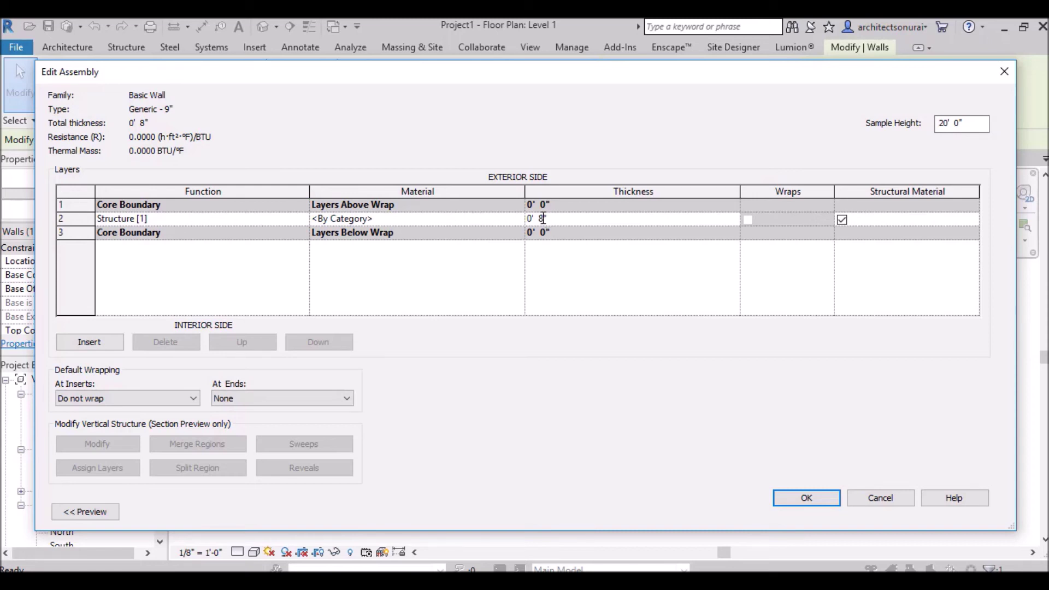
{"action": "double_click", "coordinate": [542, 219]}
{"action": "type", "text": "9"}
{"action": "left_click", "coordinate": [614, 277]}
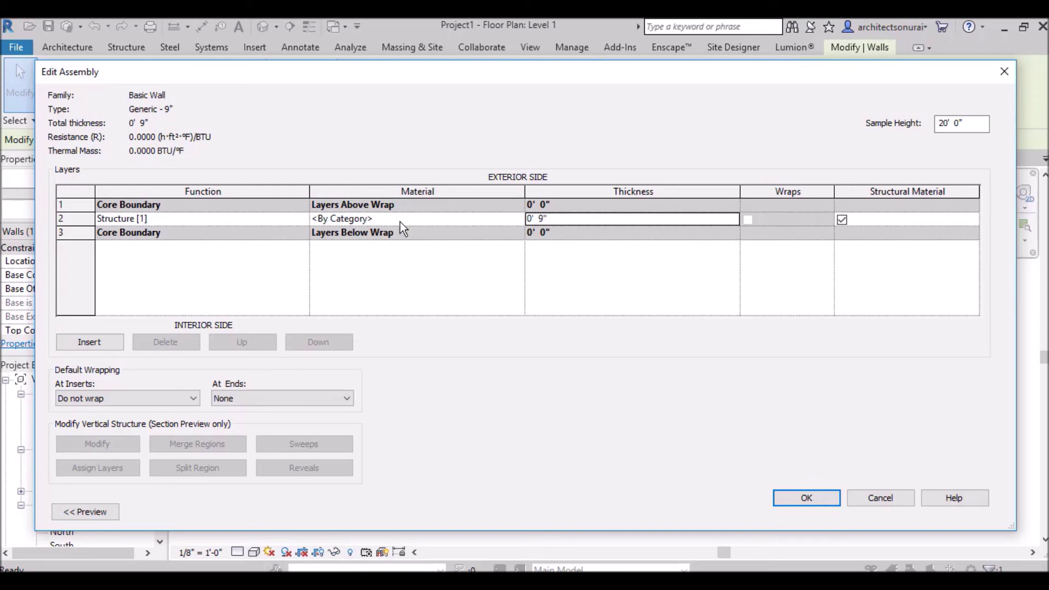
Assign the Brick, Common material to the Structure [1] layer, accept the assembly and type changes, and deselect the wall.
{"action": "left_click", "coordinate": [467, 219]}
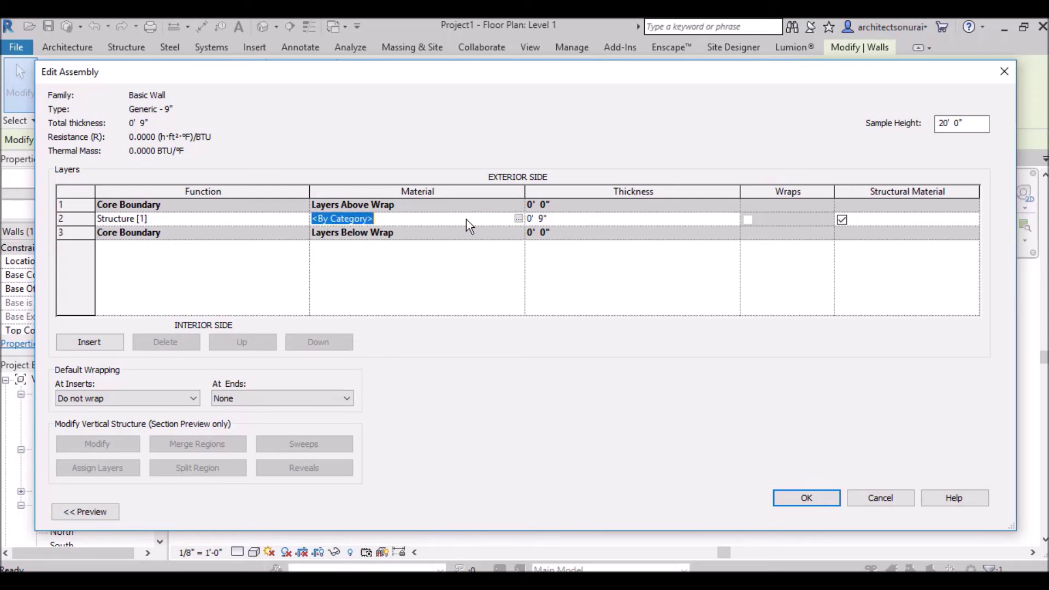
{"action": "left_click", "coordinate": [519, 219]}
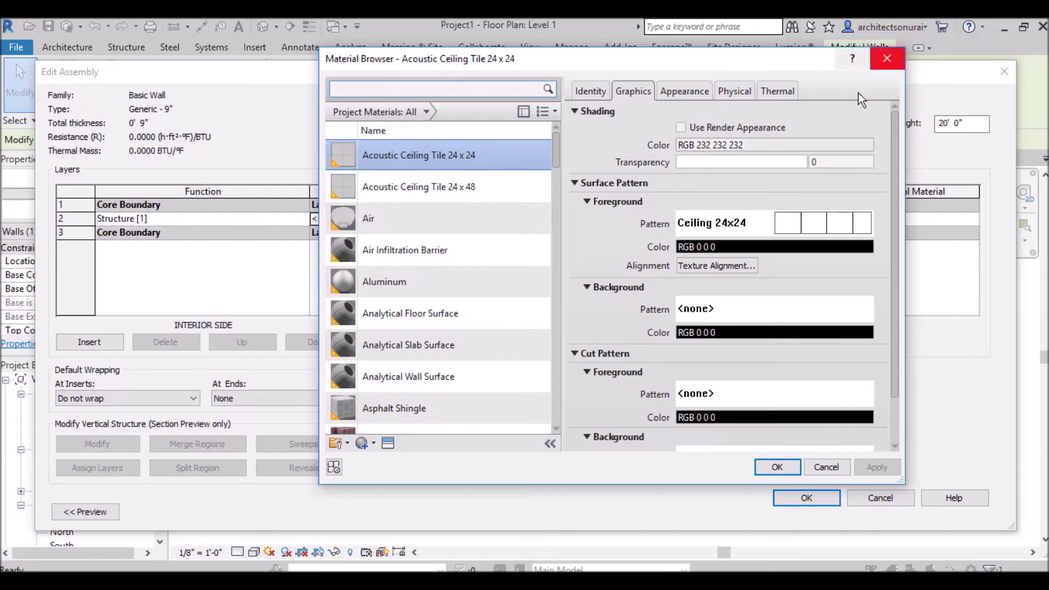
{"action": "scroll", "coordinate": [363, 364], "scroll_direction": "down", "scroll_amount": 1}
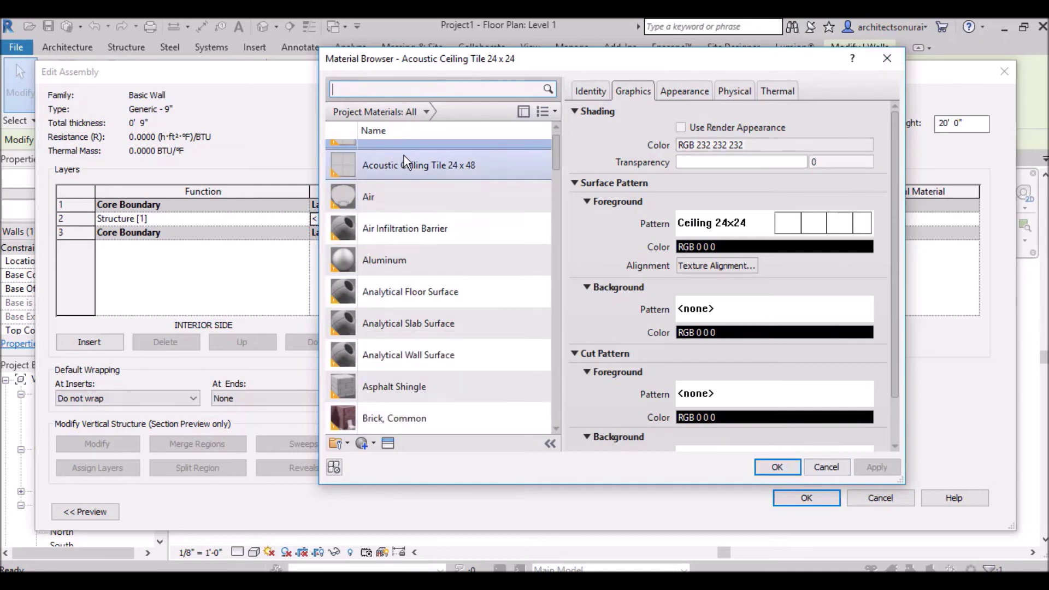
{"action": "scroll", "coordinate": [404, 156], "scroll_direction": "up", "scroll_amount": 1}
{"action": "scroll", "coordinate": [382, 317], "scroll_direction": "down", "scroll_amount": 1}
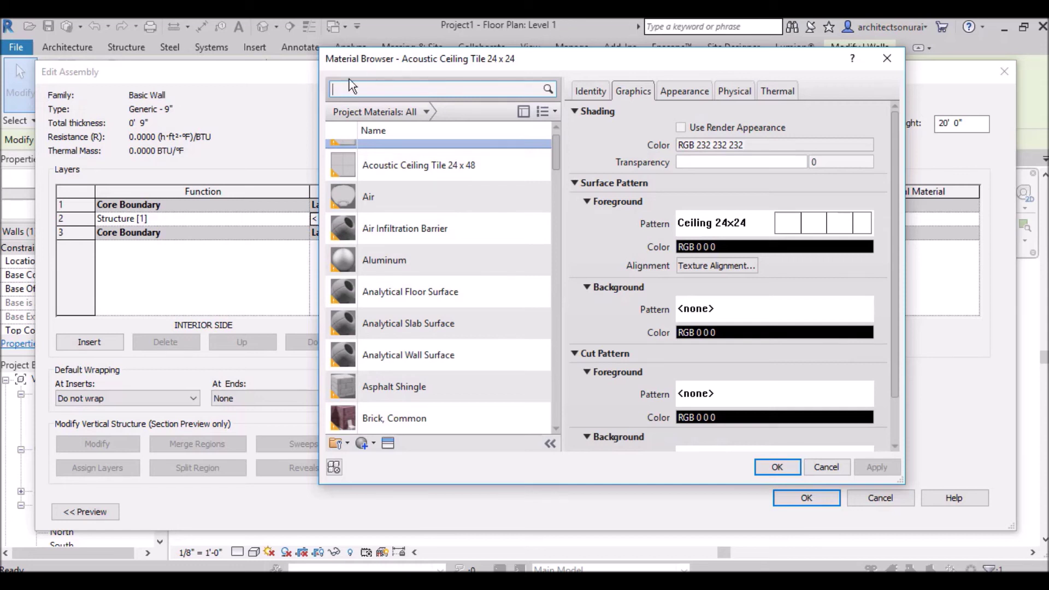
{"action": "scroll", "coordinate": [391, 273], "scroll_direction": "up", "scroll_amount": 1}
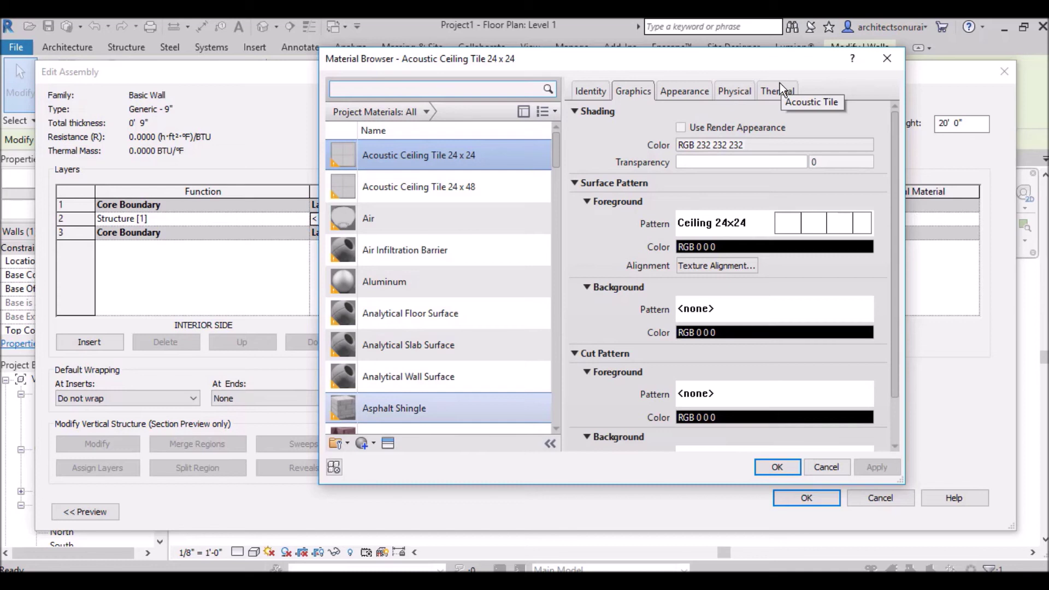
{"action": "scroll", "coordinate": [509, 266], "scroll_direction": "down", "scroll_amount": 3}
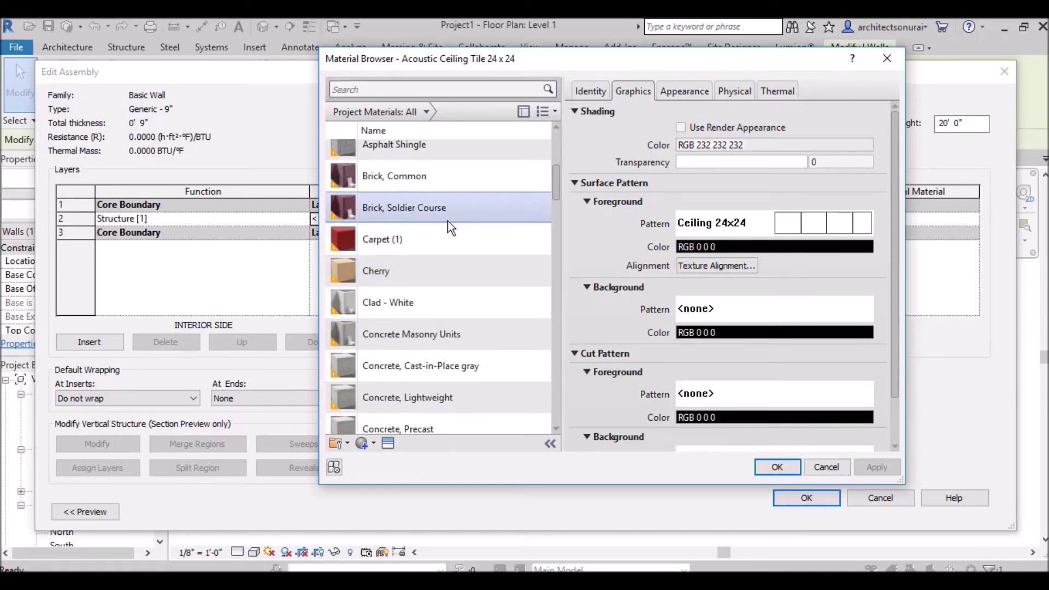
{"action": "double_click", "coordinate": [393, 178]}
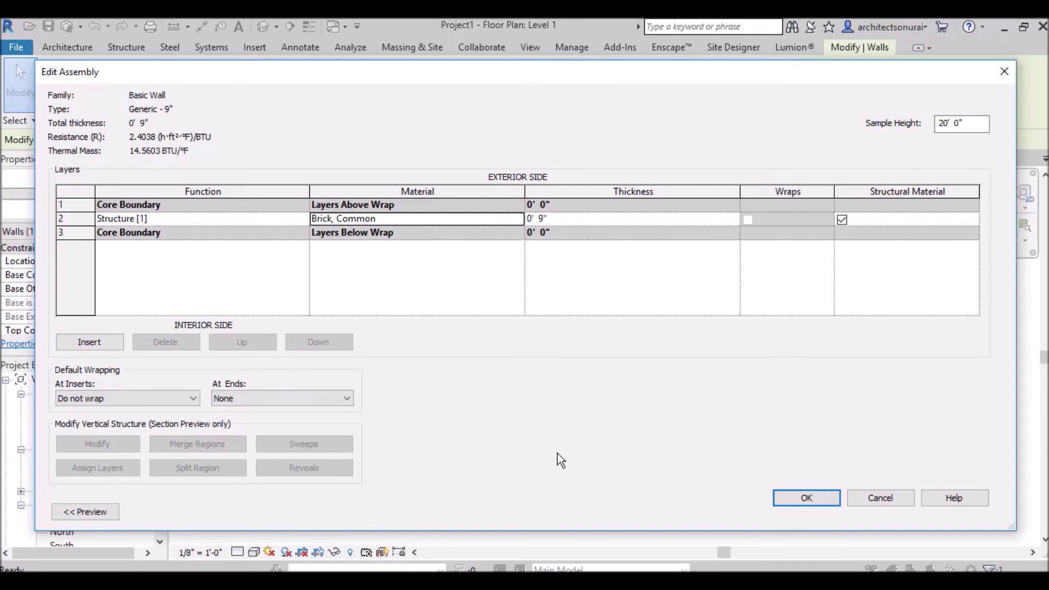
{"action": "left_click", "coordinate": [806, 495]}
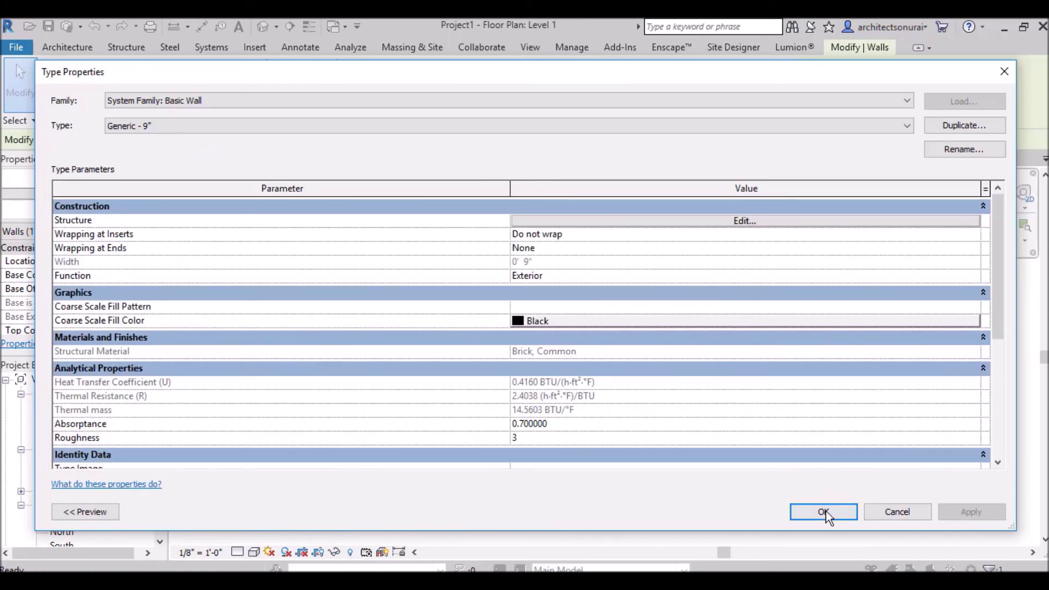
{"action": "left_click", "coordinate": [825, 512]}
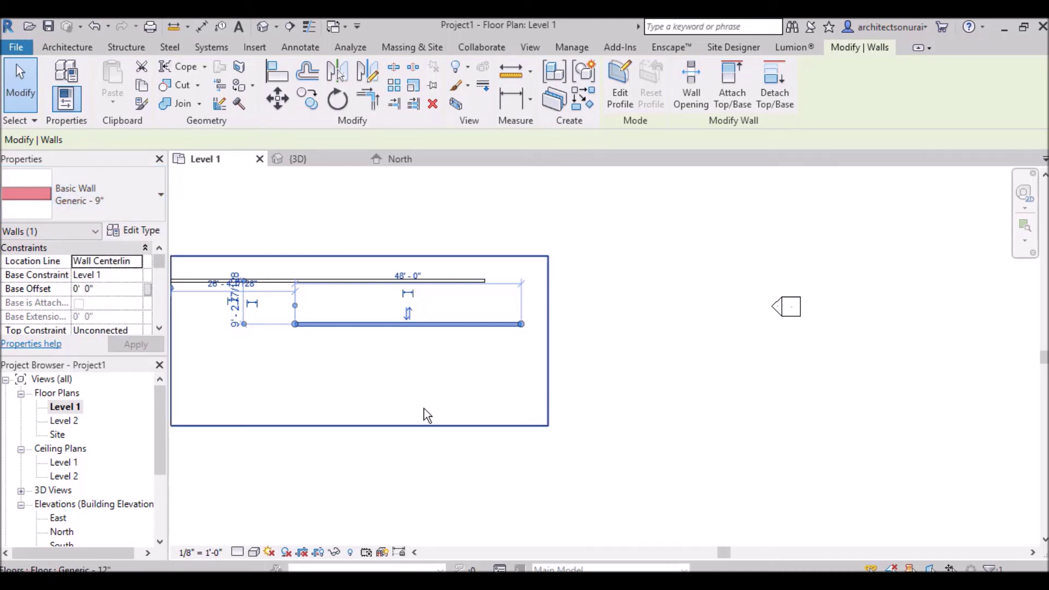
{"action": "left_click", "coordinate": [369, 467]}
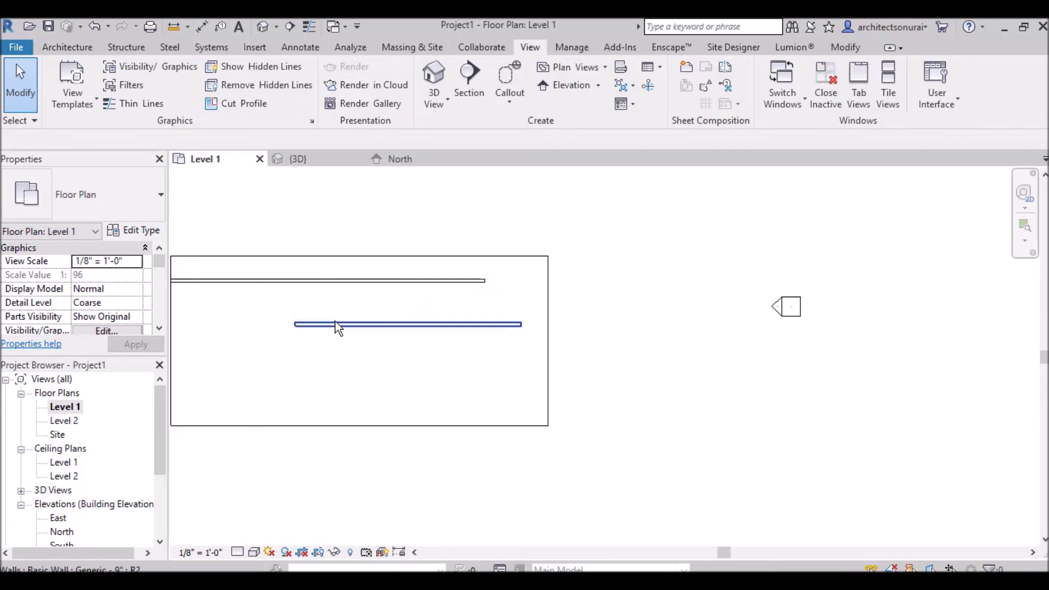
Start the Wall command, look up the Generic - 9" type among the available wall types, and keep the current type.
{"action": "left_click", "coordinate": [125, 203]}
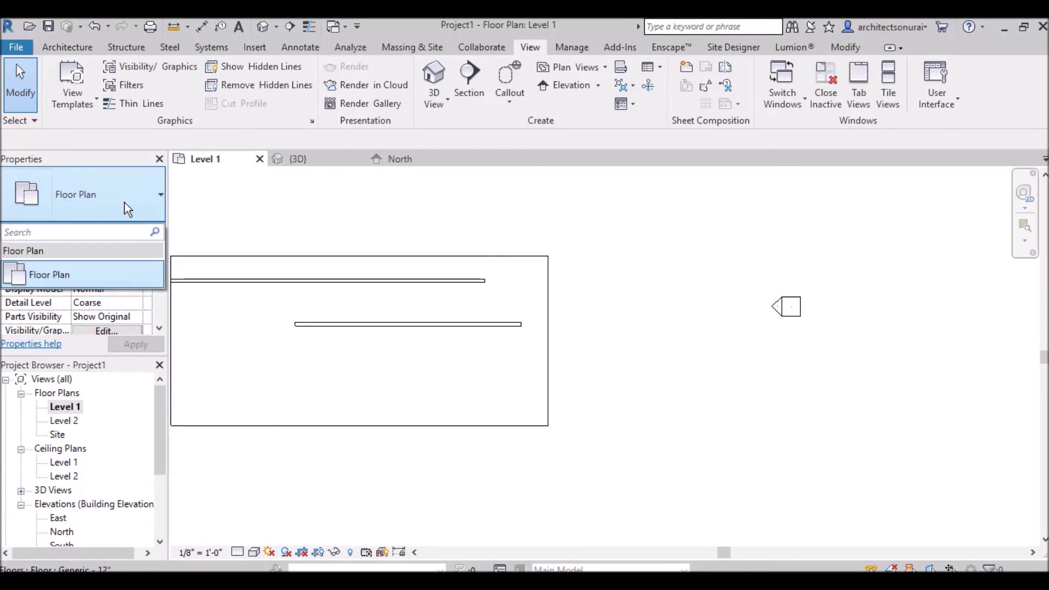
{"action": "left_click", "coordinate": [56, 46]}
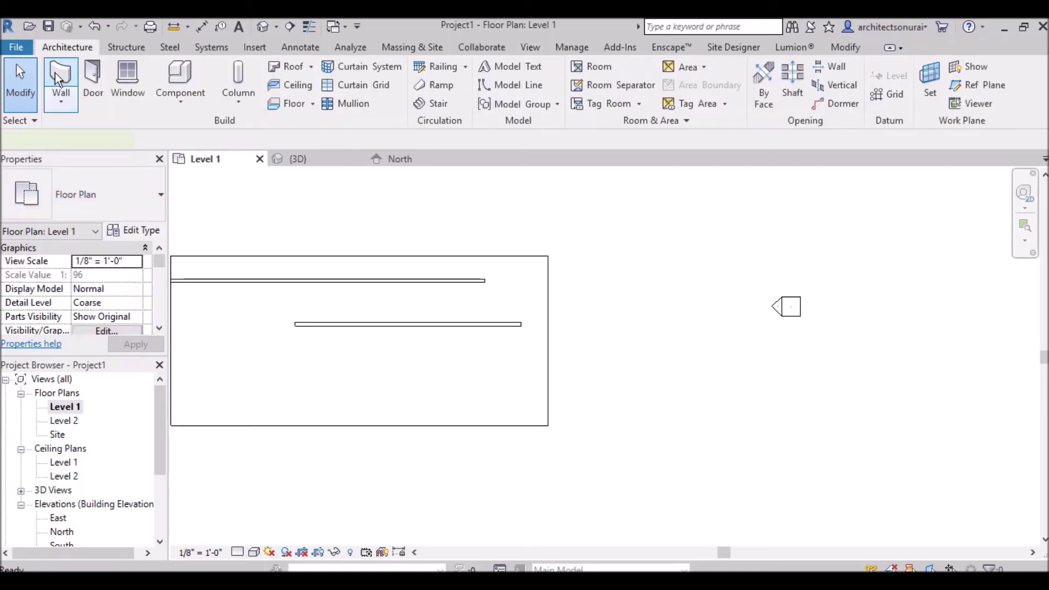
{"action": "left_click", "coordinate": [57, 77]}
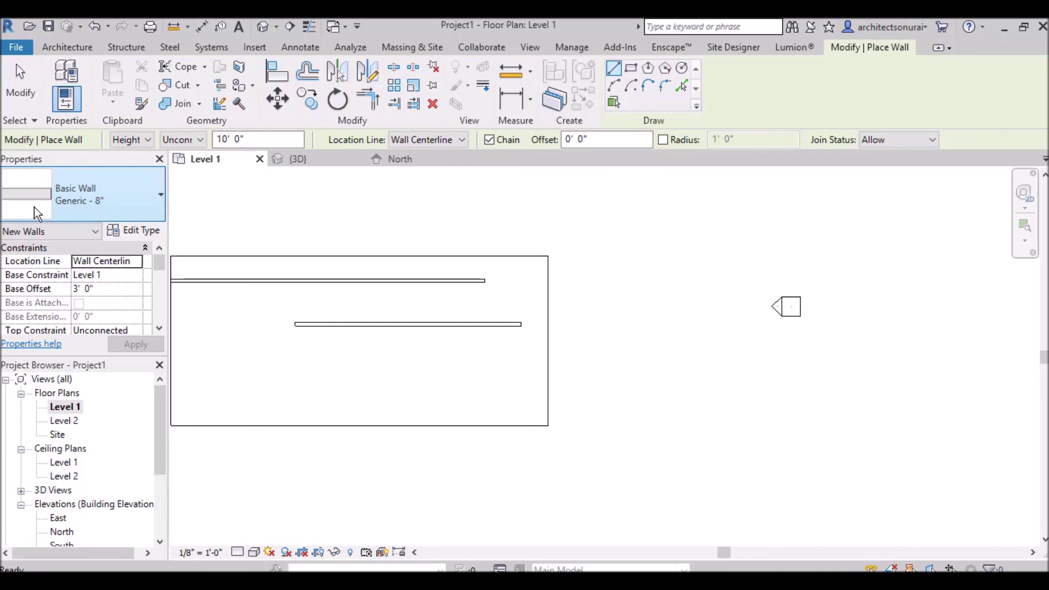
{"action": "left_click", "coordinate": [157, 211]}
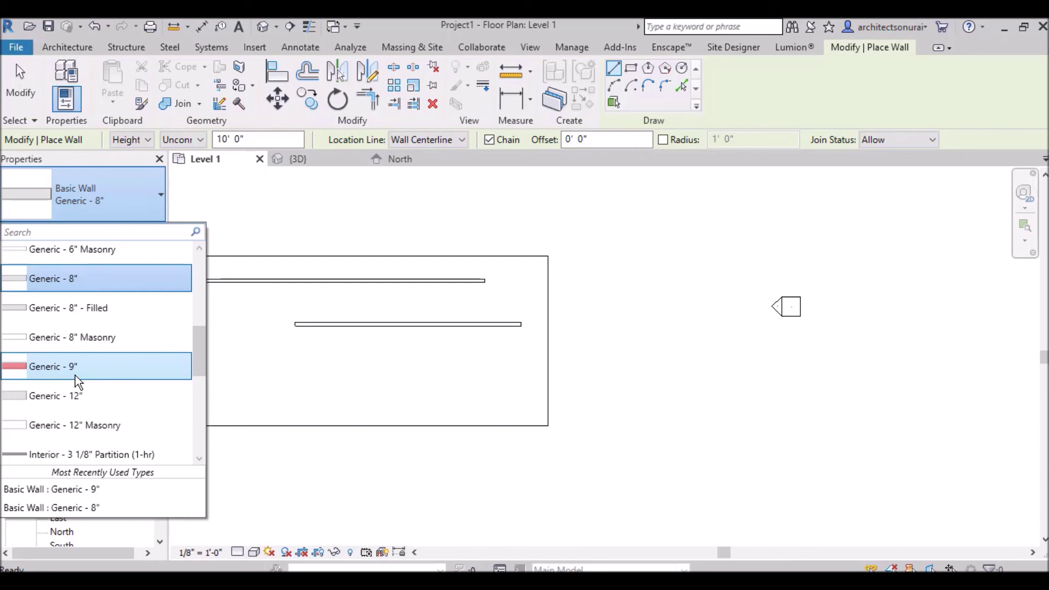
{"action": "left_click", "coordinate": [737, 392]}
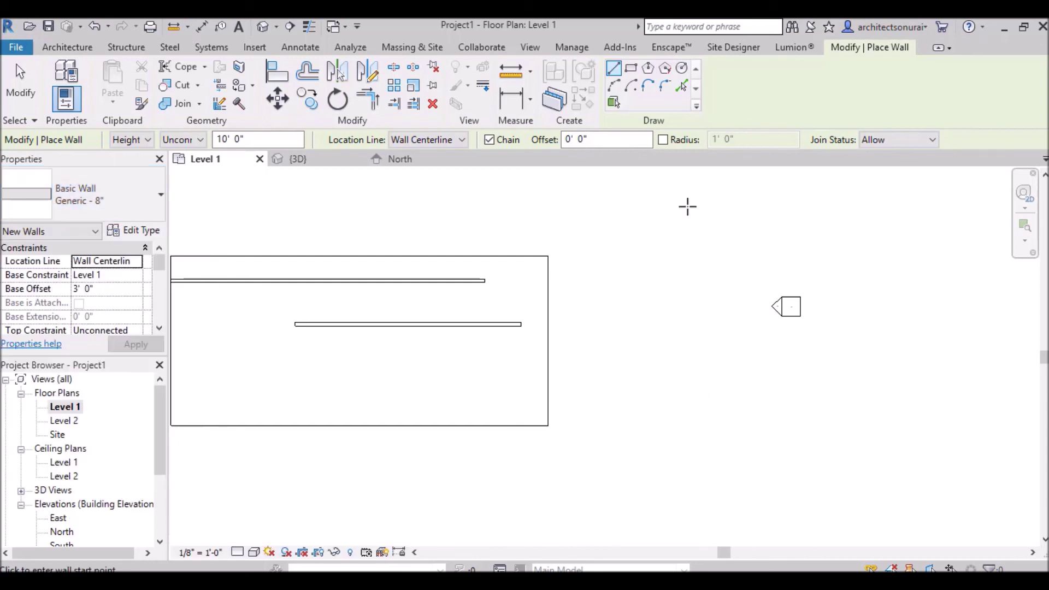
Switch to the 3D view and examine the brick wall's material and thickness at its end beside the other wall.
{"action": "left_click", "coordinate": [529, 48]}
{"action": "left_click", "coordinate": [436, 77]}
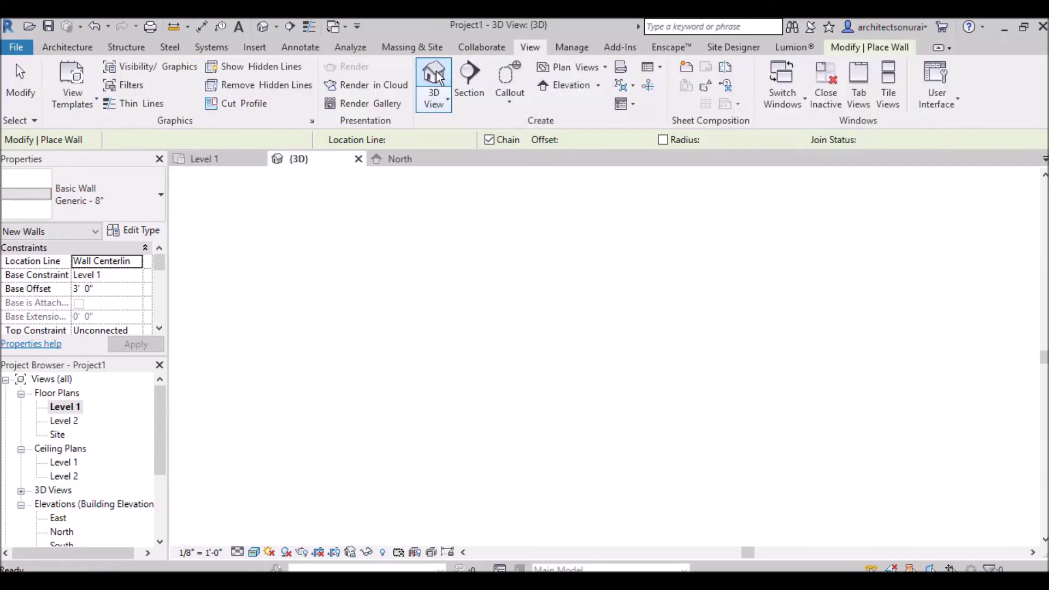
{"action": "scroll", "coordinate": [514, 306], "scroll_direction": "up", "scroll_amount": 4}
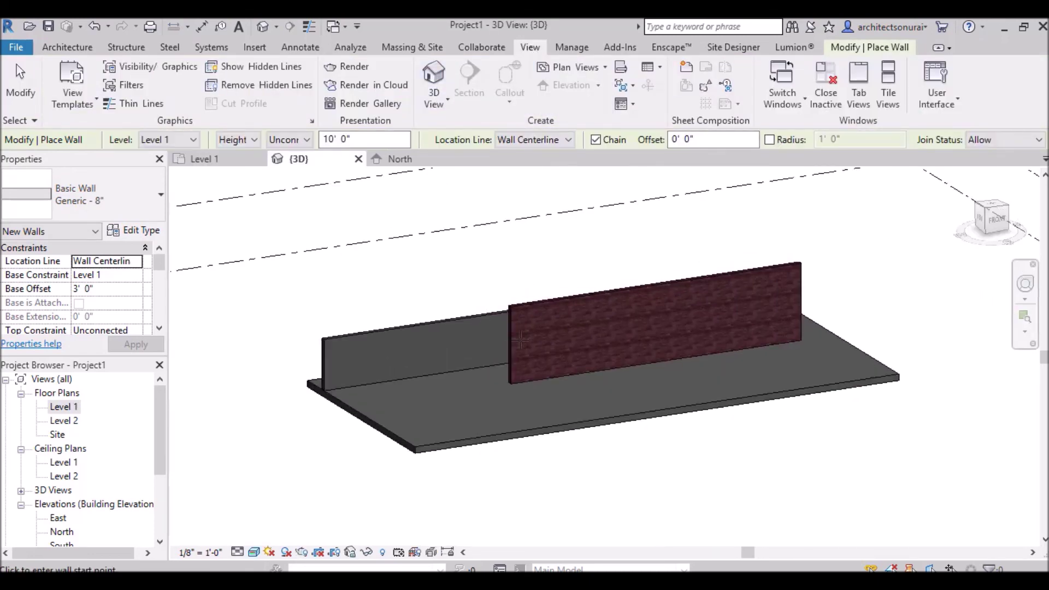
{"action": "scroll", "coordinate": [517, 310], "scroll_direction": "up", "scroll_amount": 4}
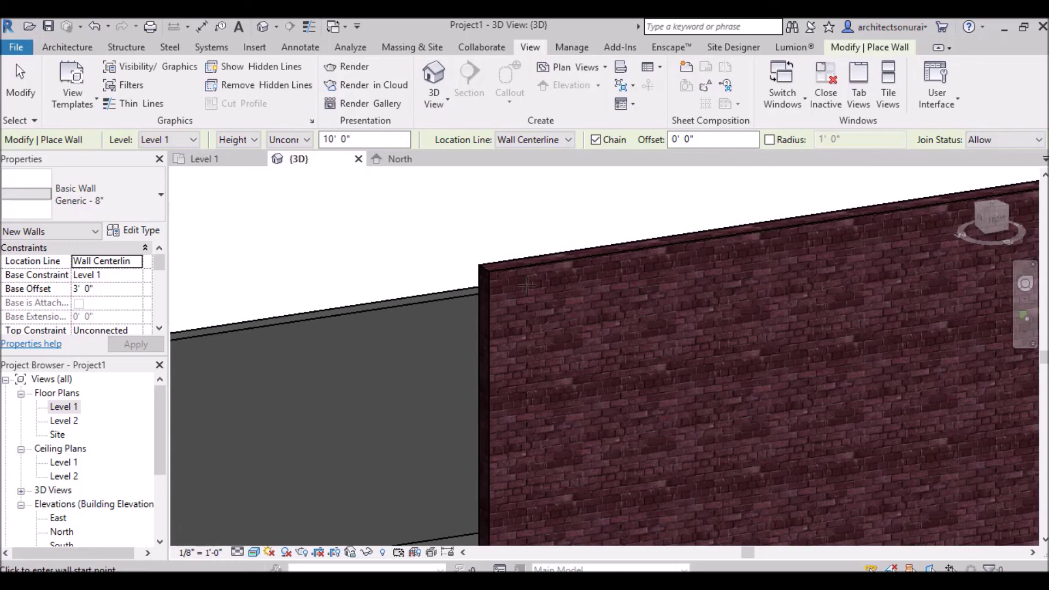
{"action": "scroll", "coordinate": [504, 272], "scroll_direction": "down", "scroll_amount": 3}
{"action": "scroll", "coordinate": [495, 267], "scroll_direction": "up", "scroll_amount": 4}
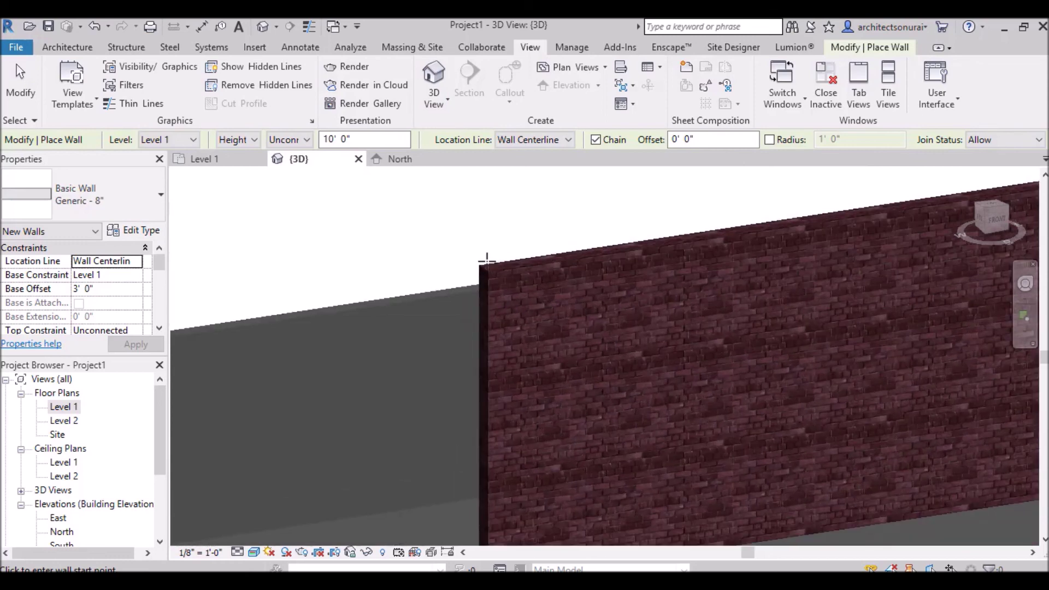
{"action": "scroll", "coordinate": [487, 261], "scroll_direction": "down", "scroll_amount": 2}
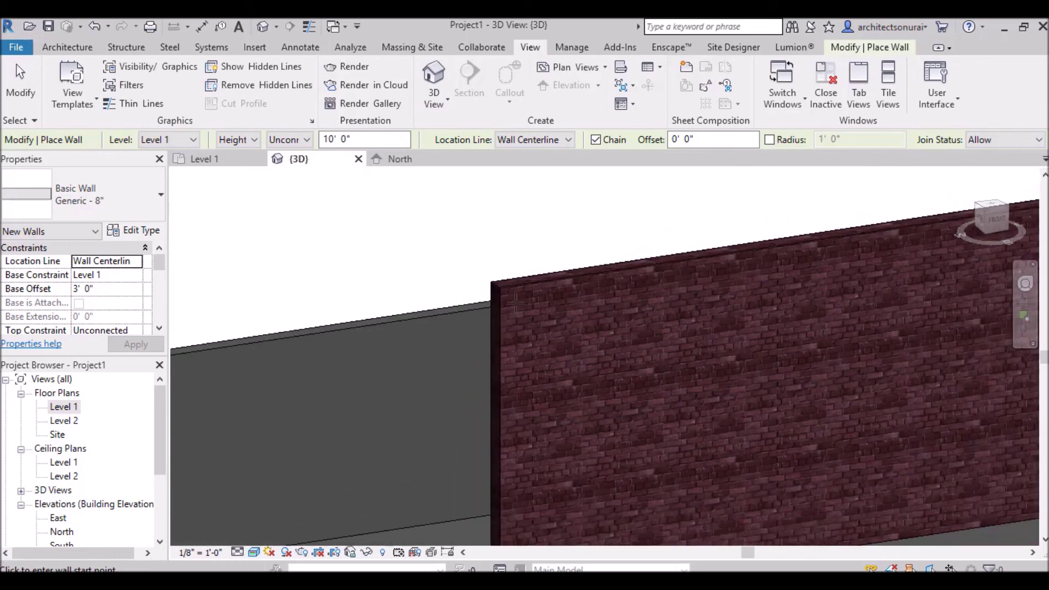
Return to the Level 1 floor plan and measure the thickness of the Generic - 9" wall between its end corners.
{"action": "double_click", "coordinate": [63, 408]}
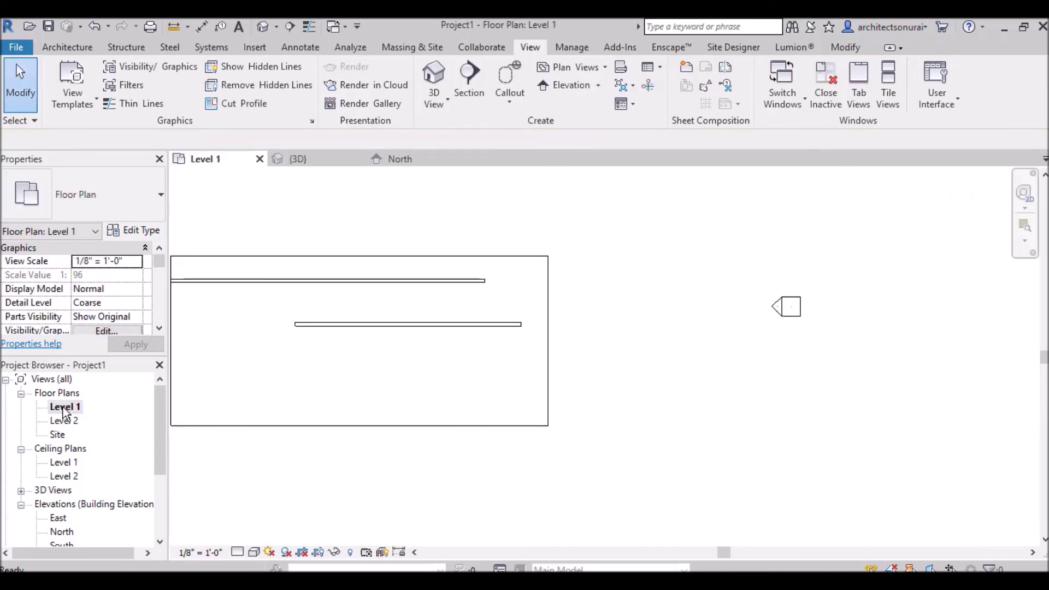
{"action": "scroll", "coordinate": [683, 323], "scroll_direction": "down", "scroll_amount": 1}
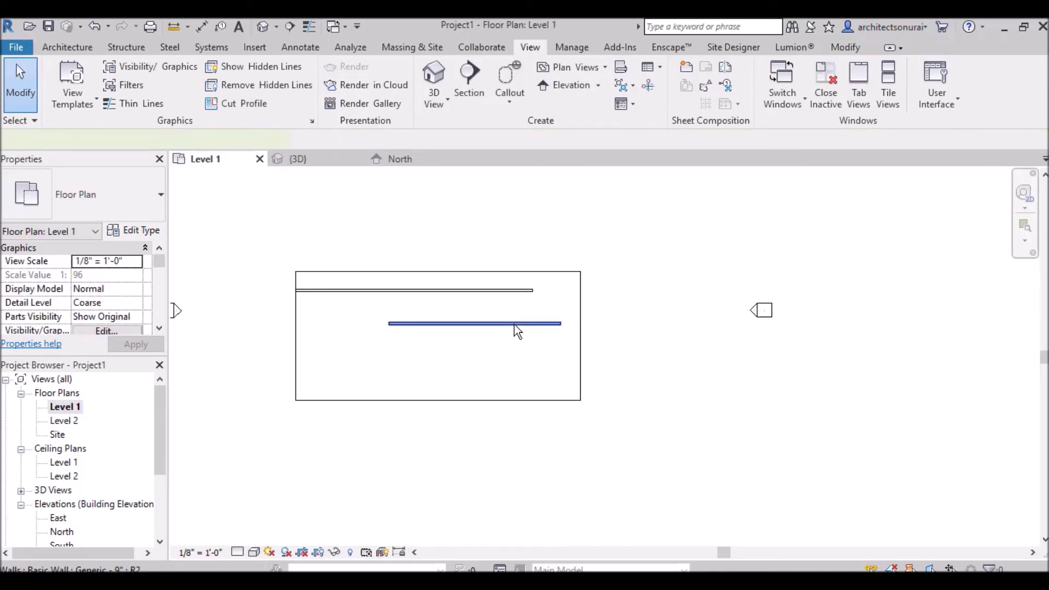
{"action": "left_click", "coordinate": [514, 325]}
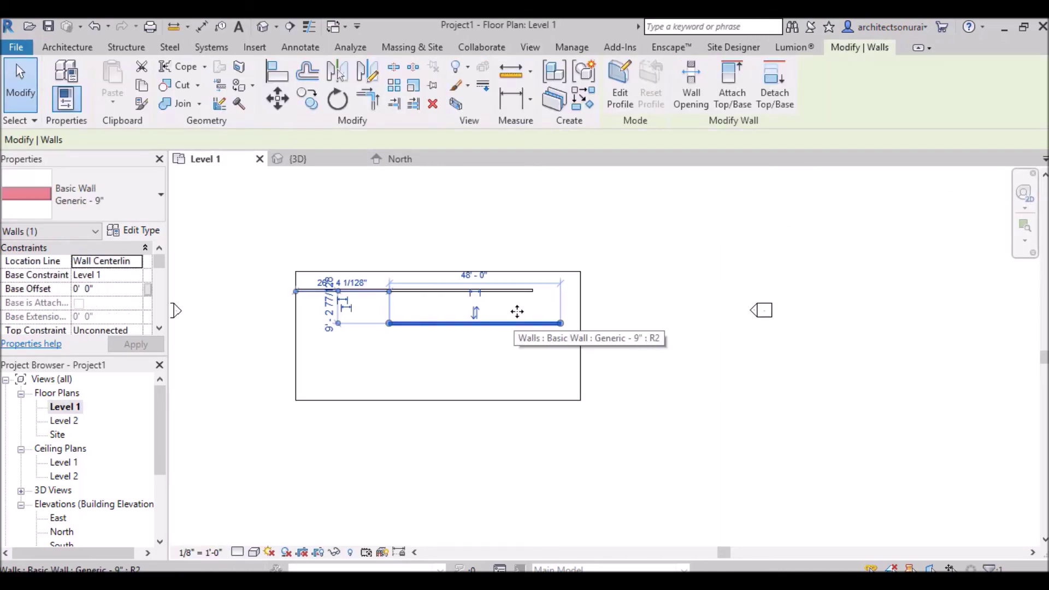
{"action": "left_click", "coordinate": [515, 80]}
{"action": "scroll", "coordinate": [391, 305], "scroll_direction": "up", "scroll_amount": 4}
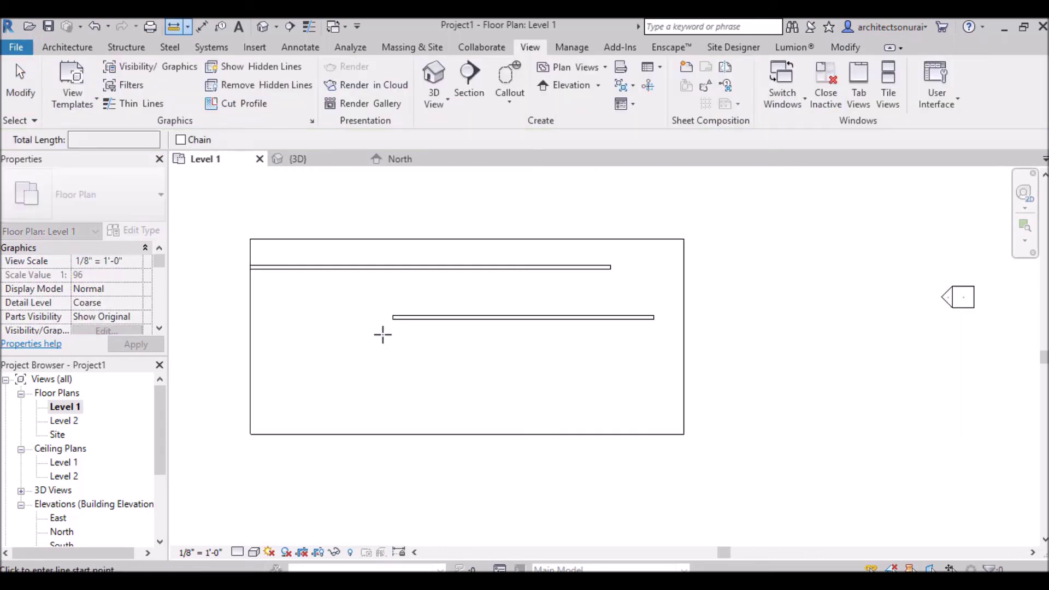
{"action": "scroll", "coordinate": [391, 305], "scroll_direction": "up", "scroll_amount": 2}
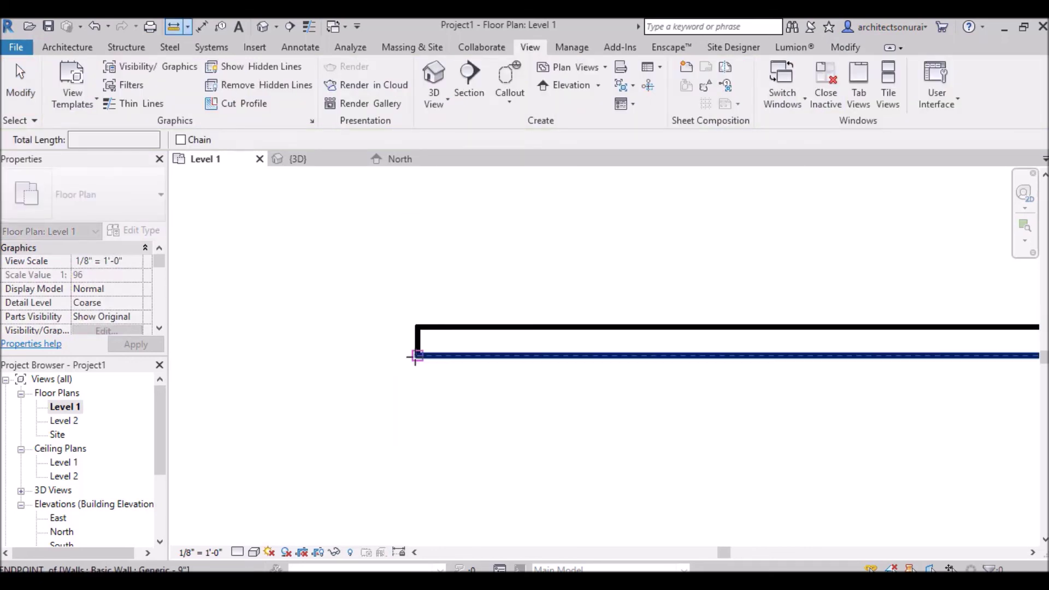
{"action": "left_click", "coordinate": [417, 356]}
{"action": "left_click", "coordinate": [417, 327]}
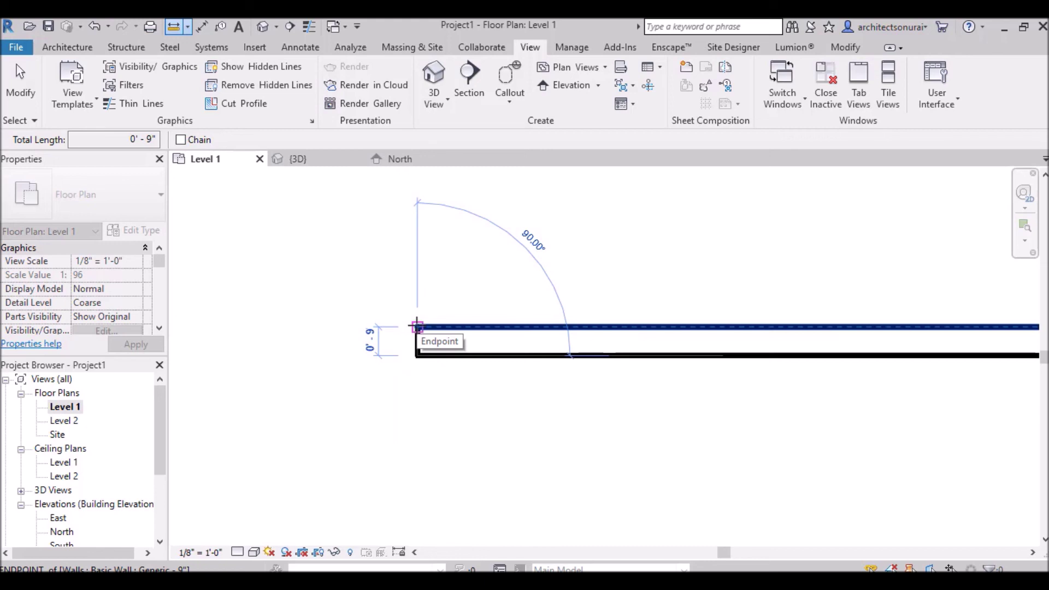
{"action": "key", "text": "Escape"}
{"action": "key", "text": "Escape"}
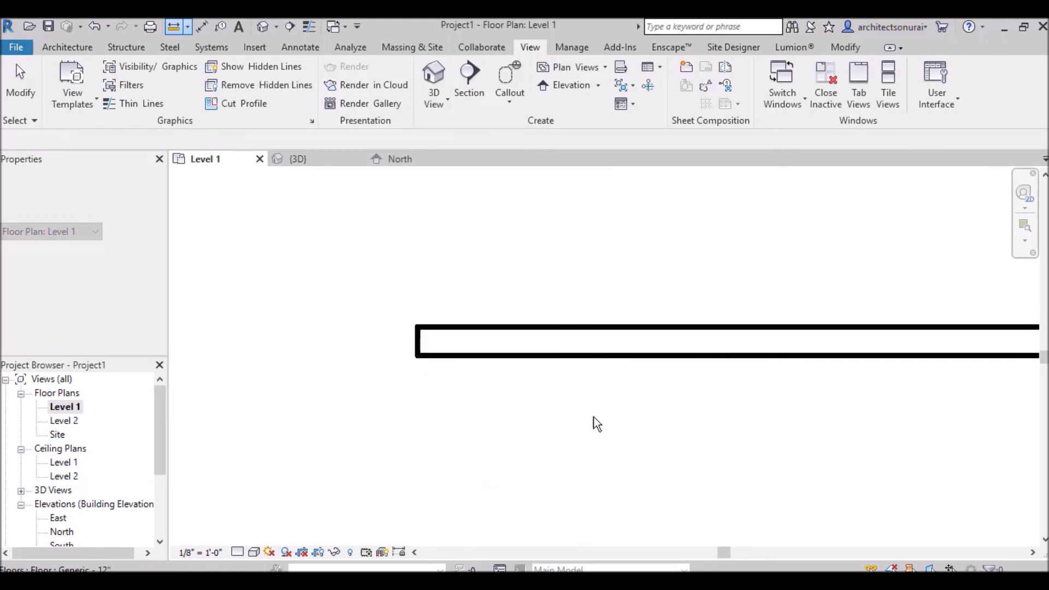
Measure the thickness of the Generic - 8" wall between its end corners at the floor edge.
{"action": "scroll", "coordinate": [627, 426], "scroll_direction": "down", "scroll_amount": 3}
{"action": "scroll", "coordinate": [628, 426], "scroll_direction": "down", "scroll_amount": 2}
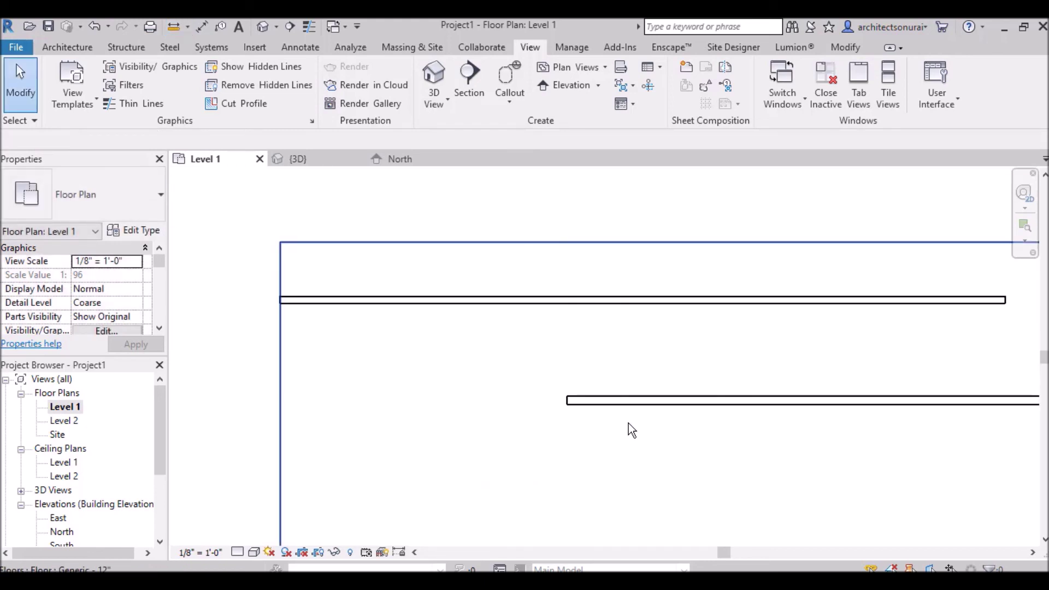
{"action": "left_click", "coordinate": [524, 302]}
{"action": "left_click", "coordinate": [515, 87]}
{"action": "scroll", "coordinate": [212, 289], "scroll_direction": "up", "scroll_amount": 6}
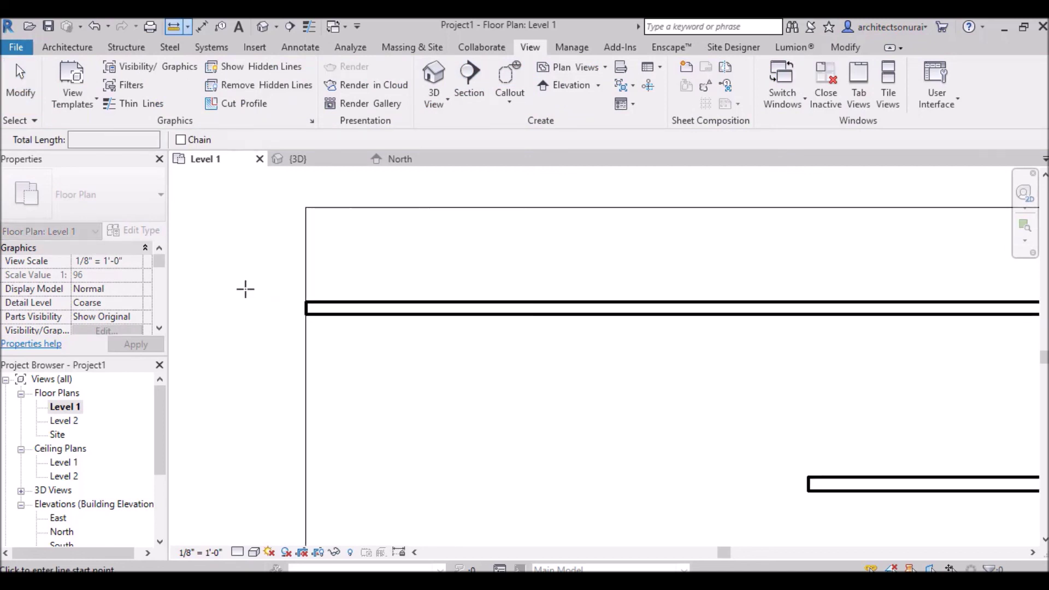
{"action": "left_click", "coordinate": [372, 359]}
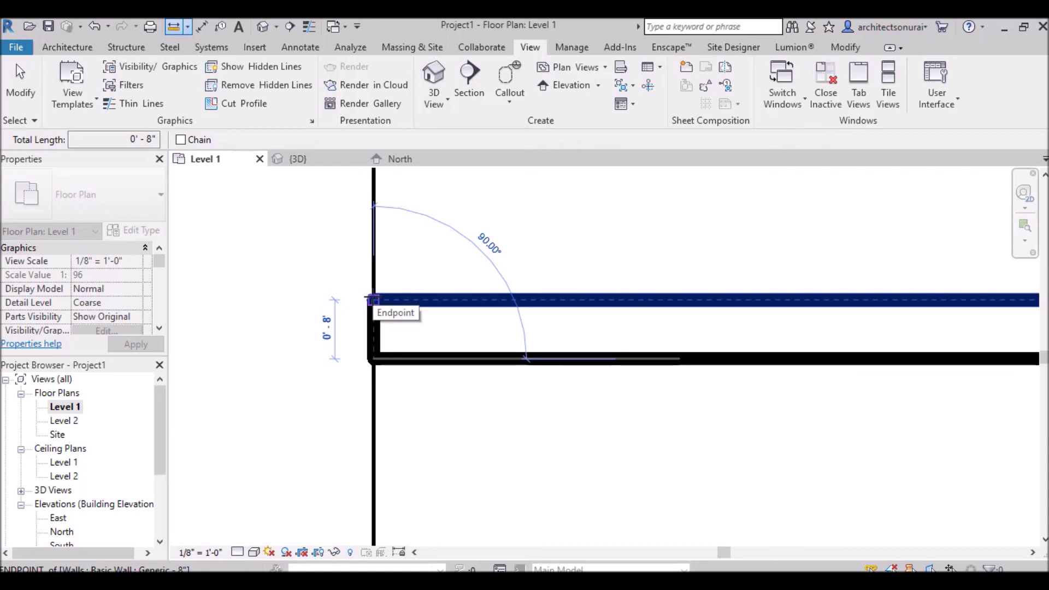
{"action": "key", "text": "Escape"}
{"action": "key", "text": "Escape"}
Select the Generic - 8" wall in the plan and review its base and top constraints and unconnected height.
{"action": "scroll", "coordinate": [333, 332], "scroll_direction": "down", "scroll_amount": 5}
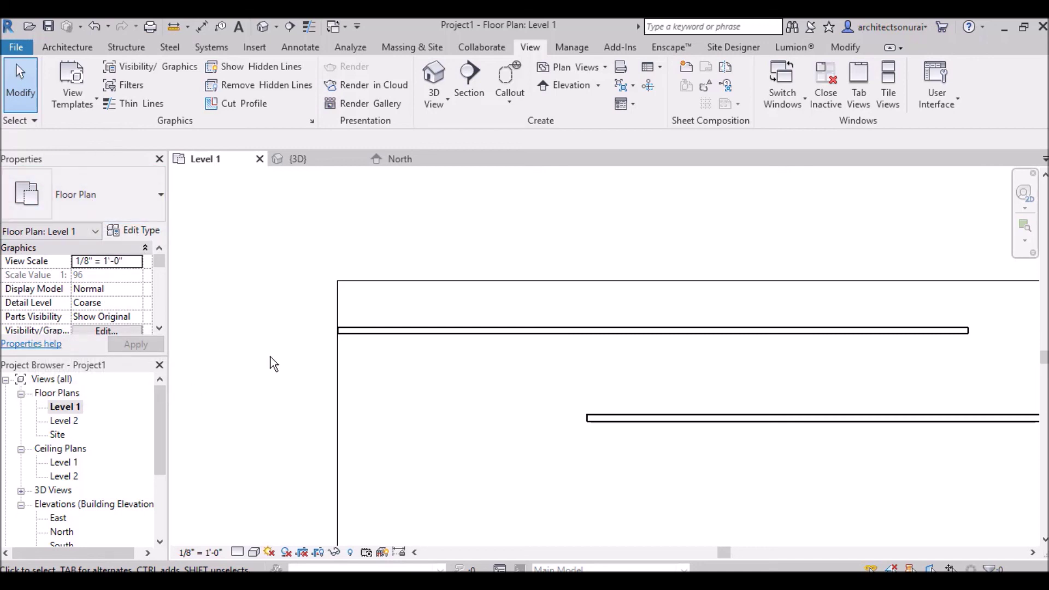
{"action": "scroll", "coordinate": [267, 251], "scroll_direction": "down", "scroll_amount": 4}
{"action": "scroll", "coordinate": [271, 256], "scroll_direction": "down", "scroll_amount": 2}
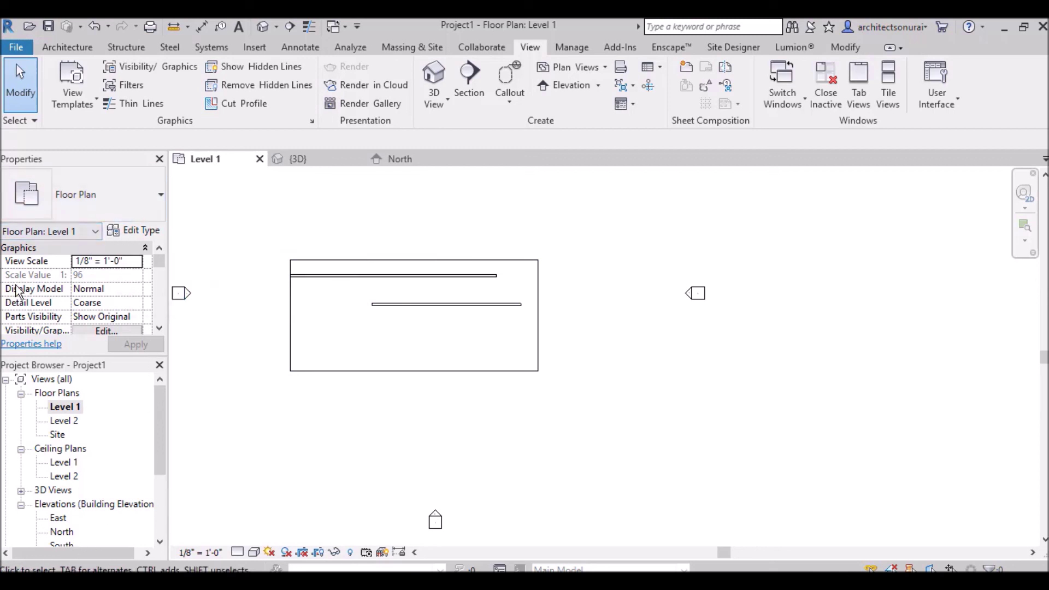
{"action": "left_click", "coordinate": [381, 280]}
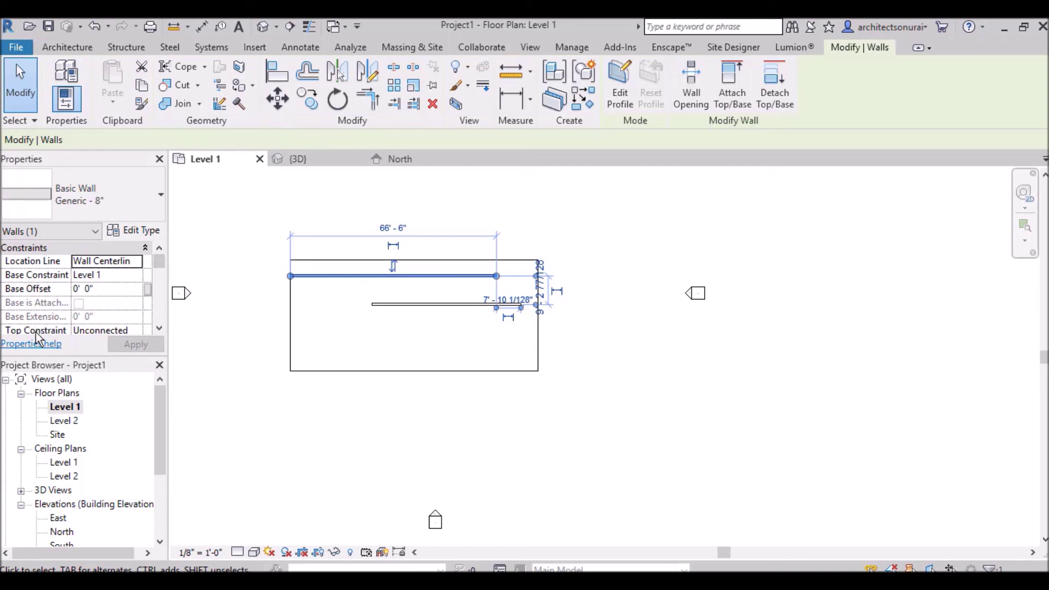
{"action": "left_click_drag", "start_coordinate": [163, 266], "coordinate": [162, 280]}
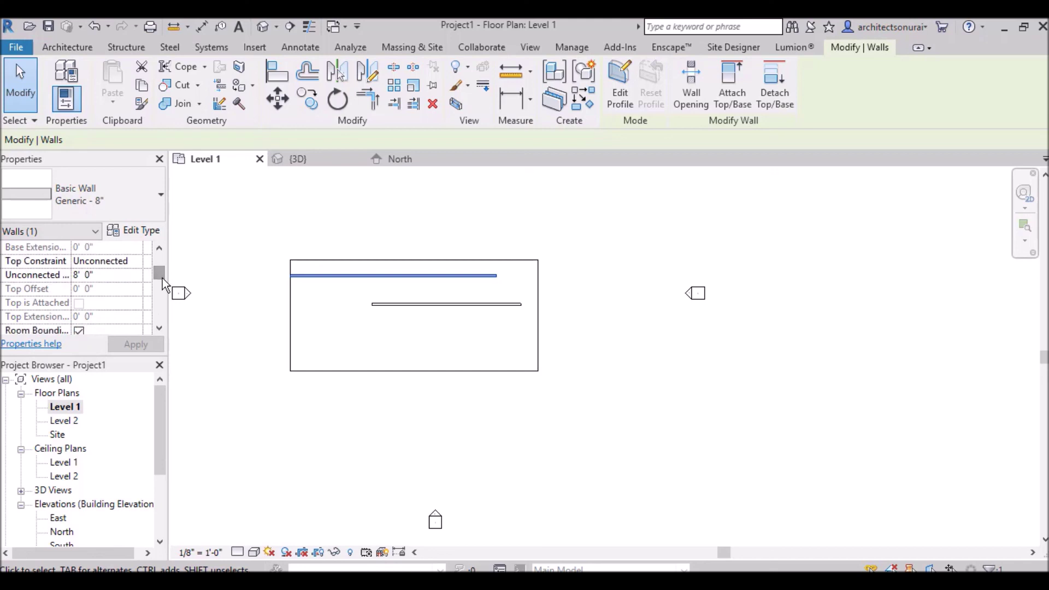